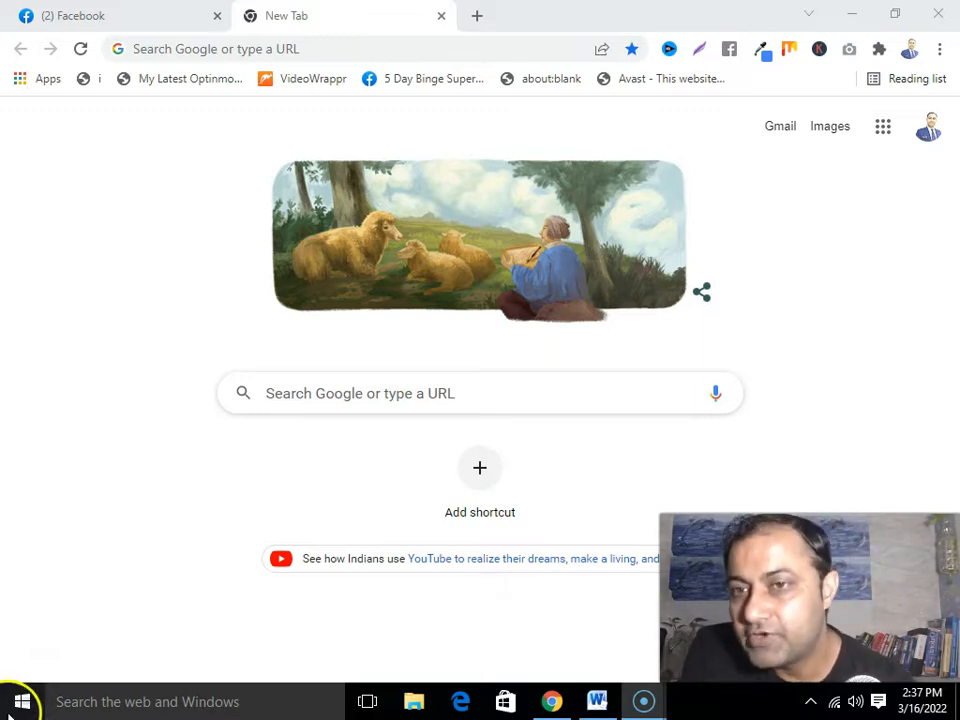
# Switch to the open Facebook session and view the account's own profile
pyautogui.click(106, 17)
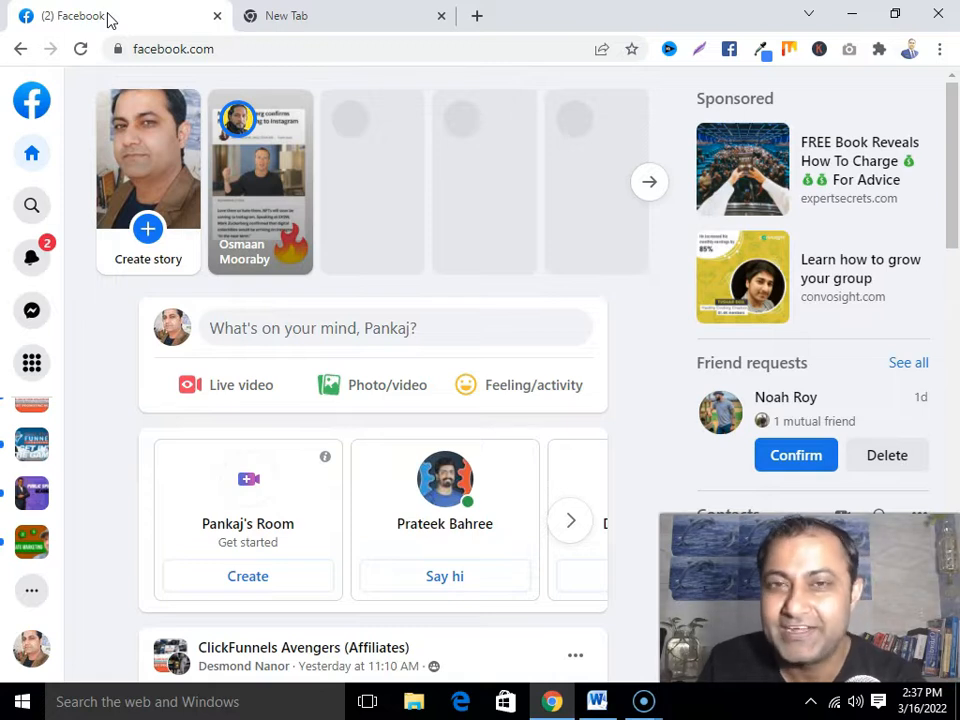
pyautogui.click(22, 658)
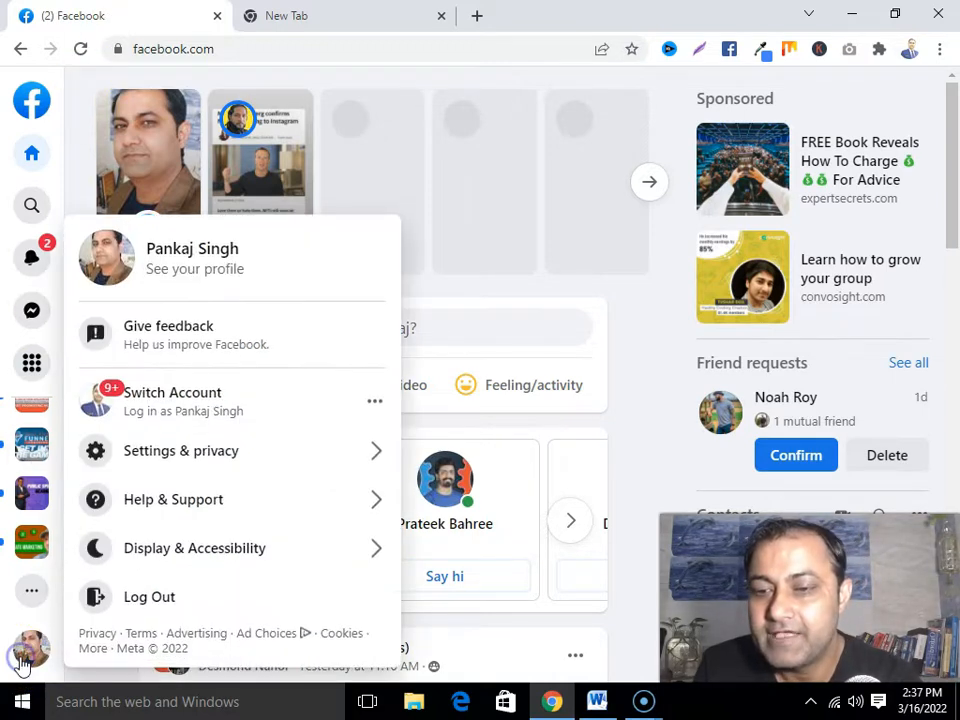
pyautogui.click(219, 270)
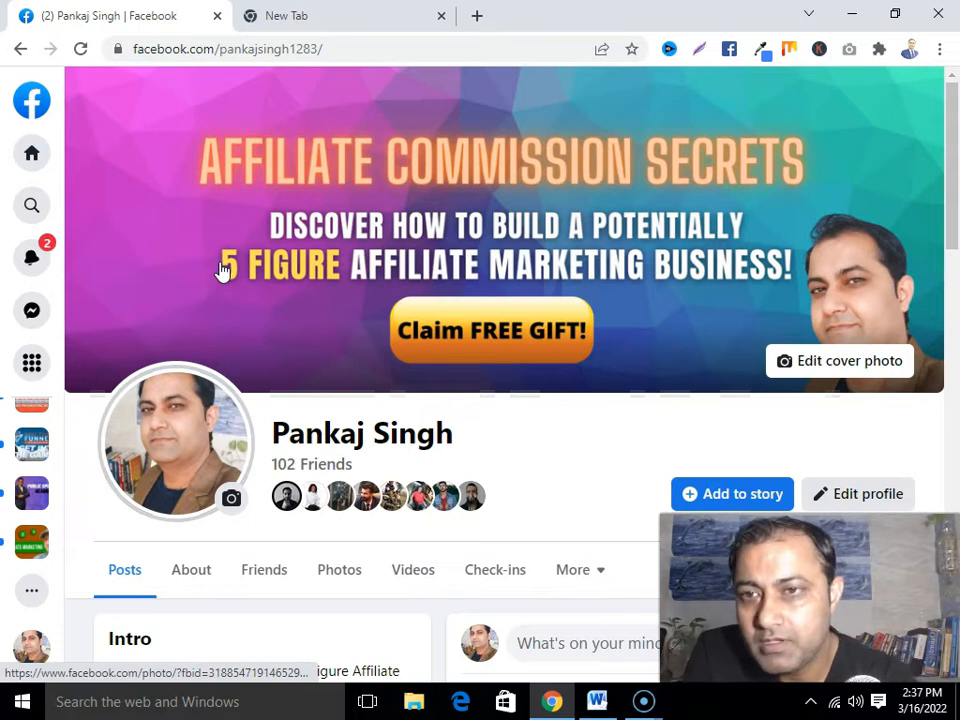
pyautogui.scroll(-1, 200, 285)
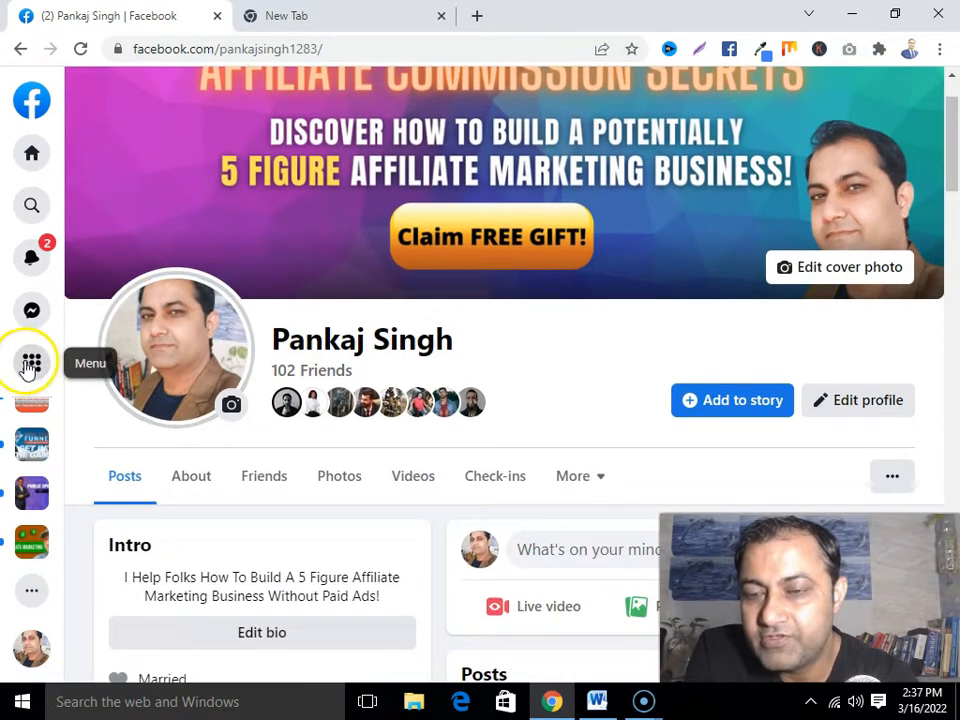
# Start creating a new Facebook Page and name it "Affiliate Commission Secrets"
pyautogui.click(30, 364)
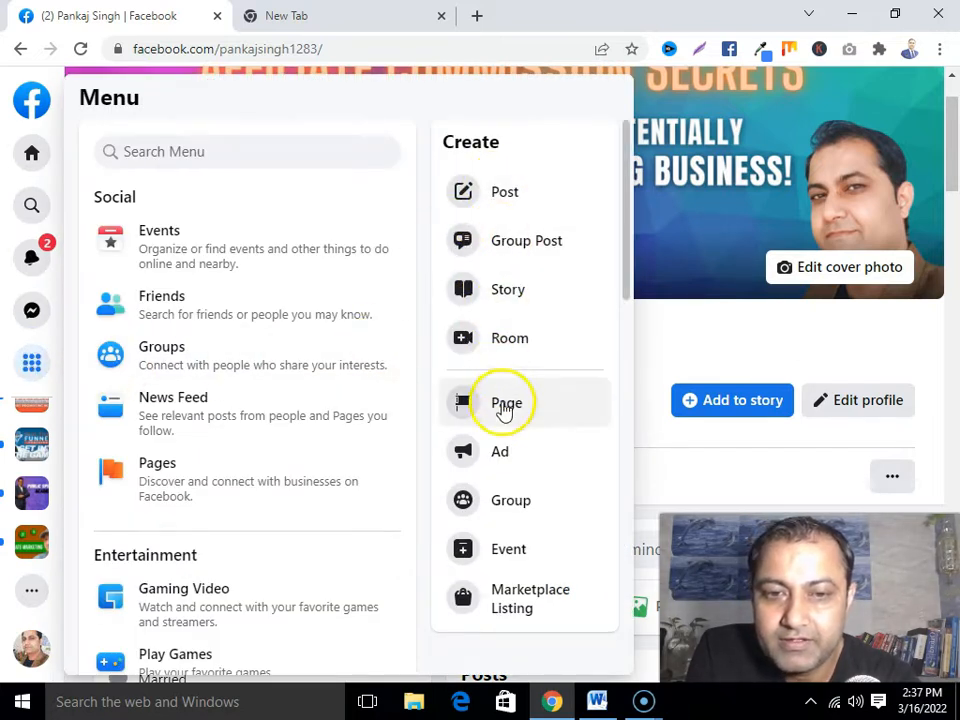
pyautogui.click(507, 404)
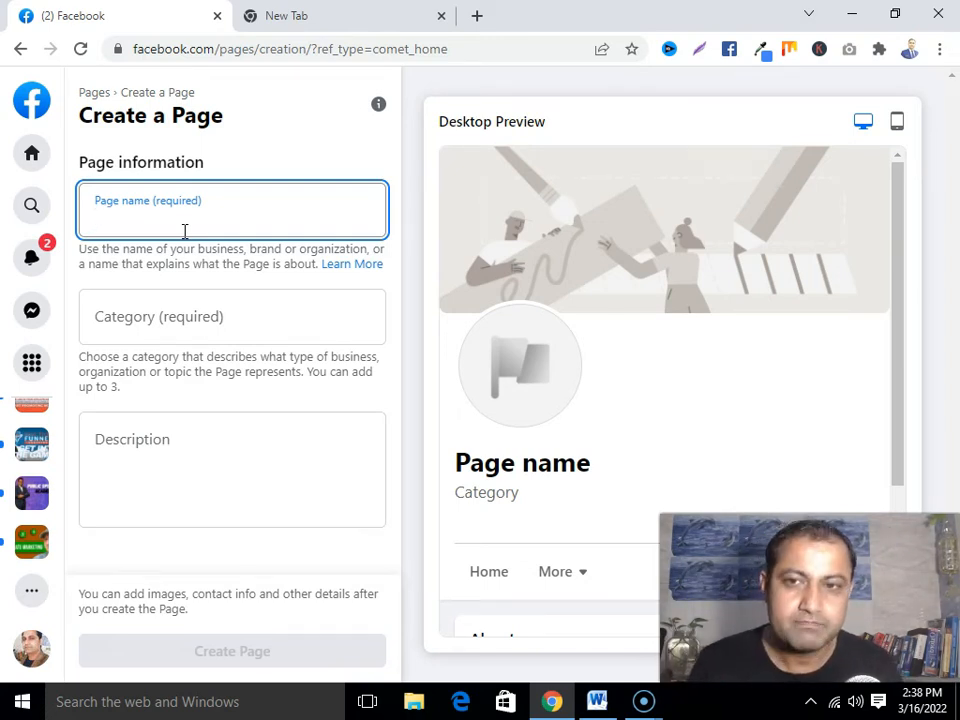
pyautogui.write('Affilia')
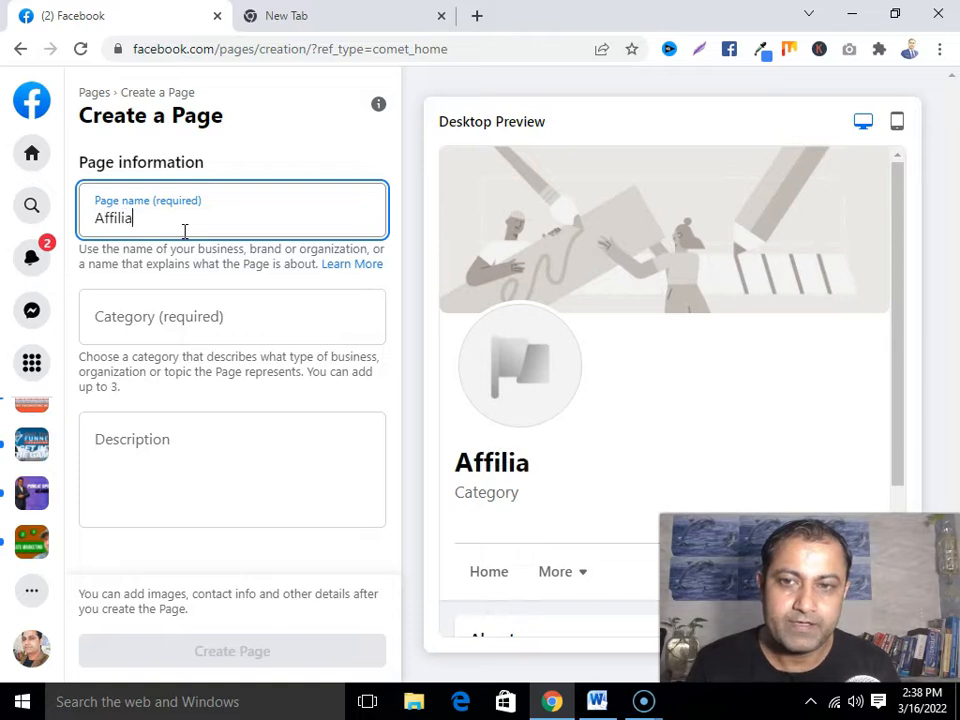
pyautogui.write('te Comm')
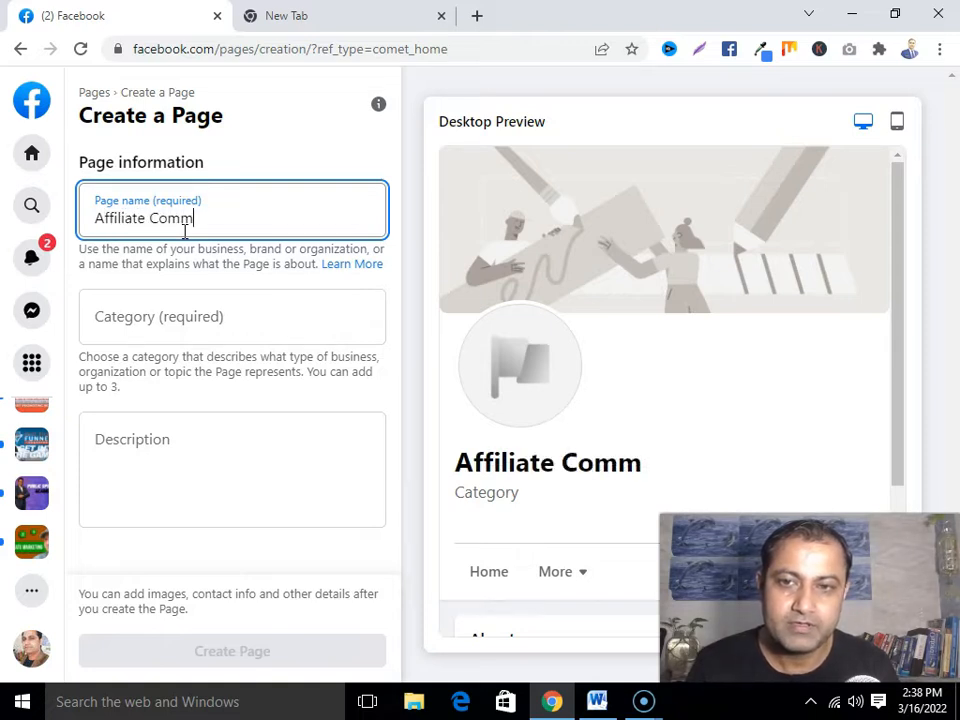
pyautogui.write('ission Secrets')
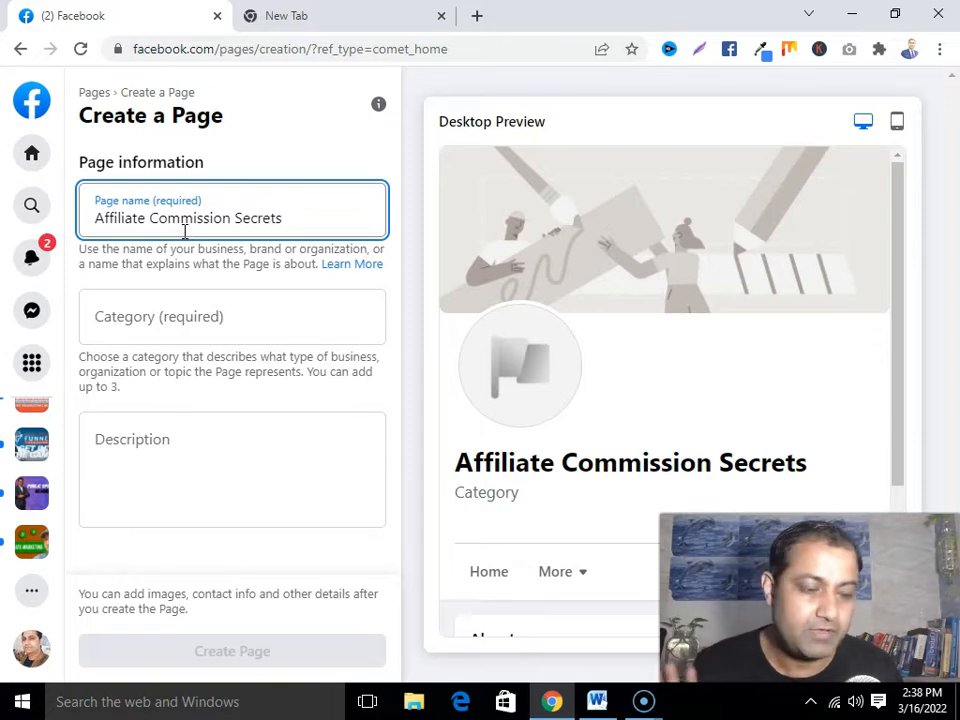
# Search the Page categories for "Business" and add Business Consultant as the category
pyautogui.click(258, 331)
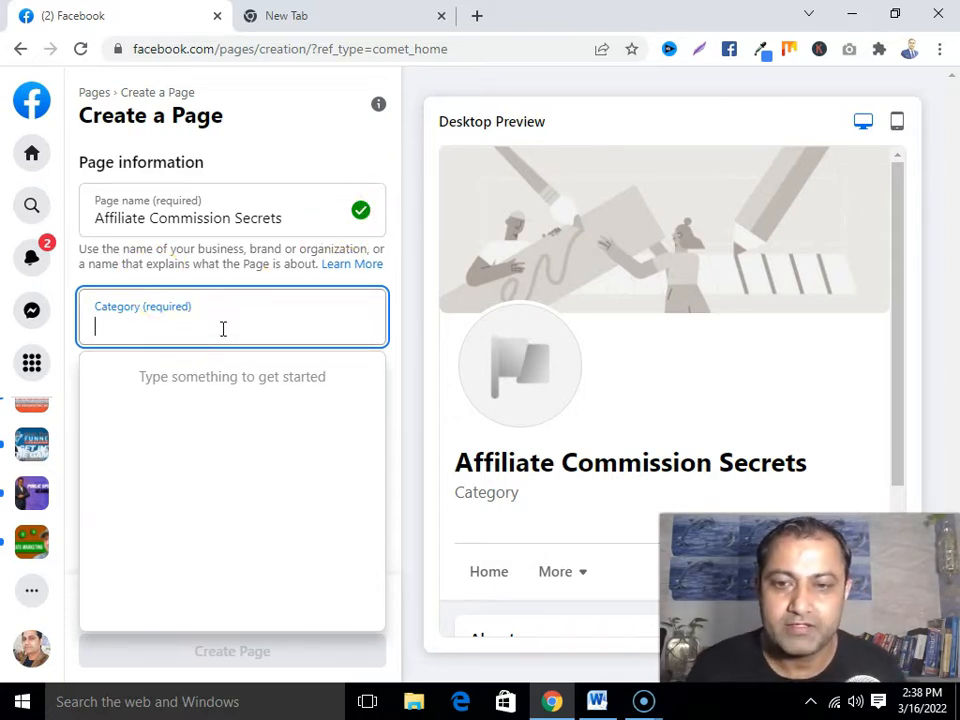
pyautogui.write('Bu')
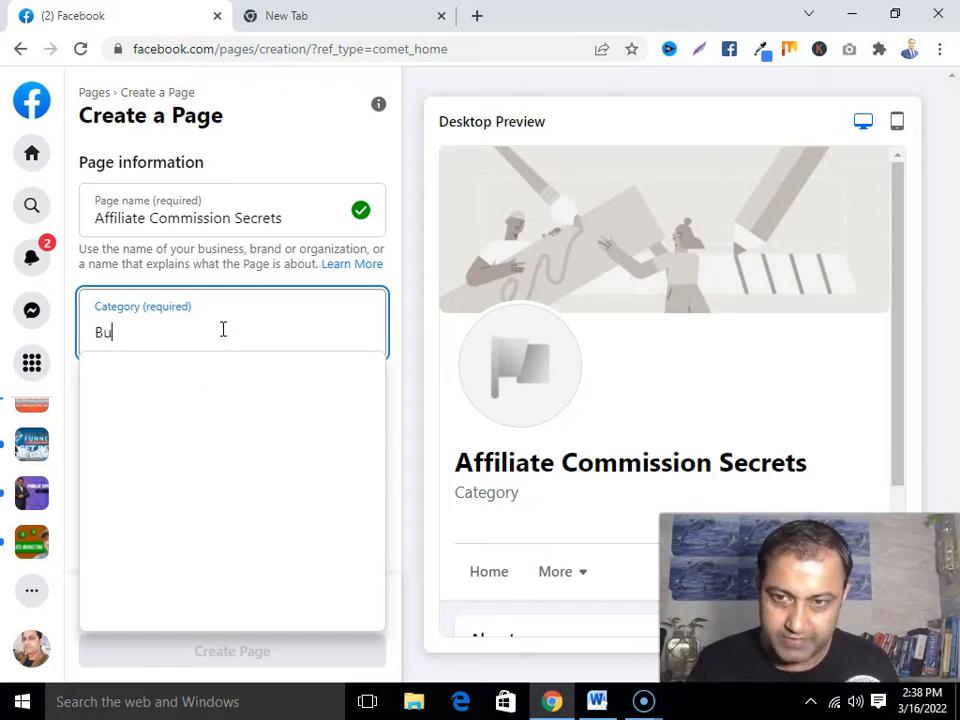
pyautogui.write('sine')
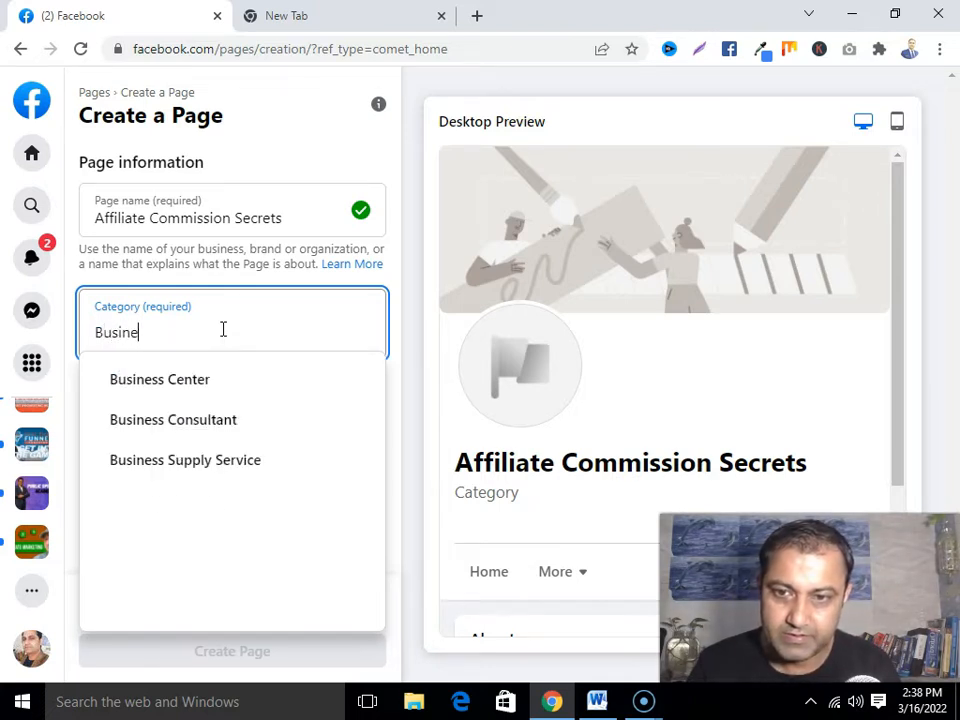
pyautogui.write('ss')
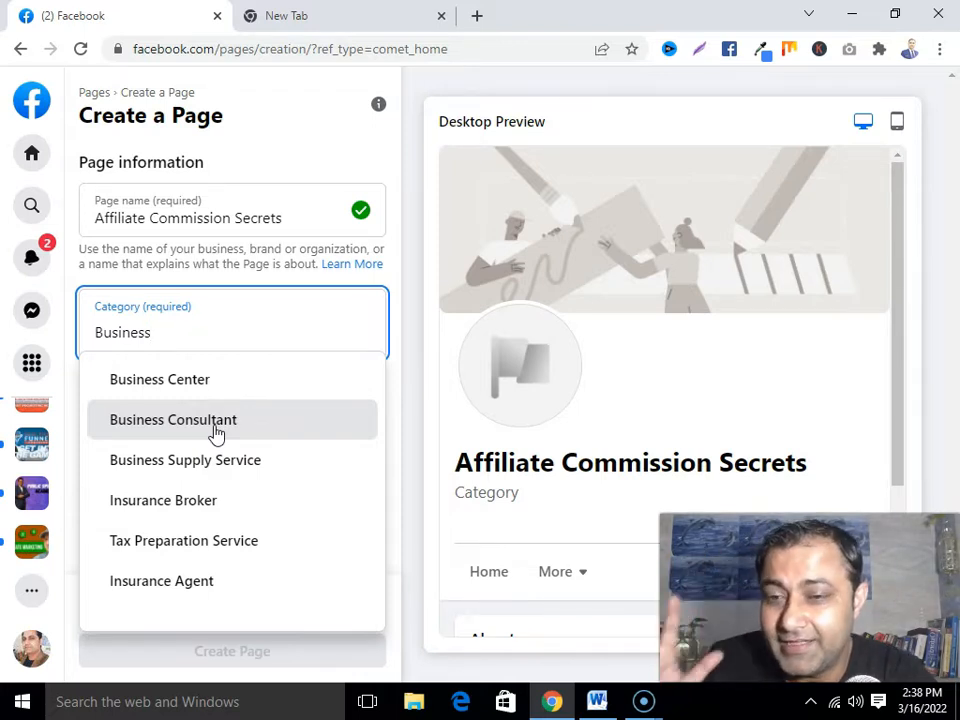
pyautogui.click(216, 430)
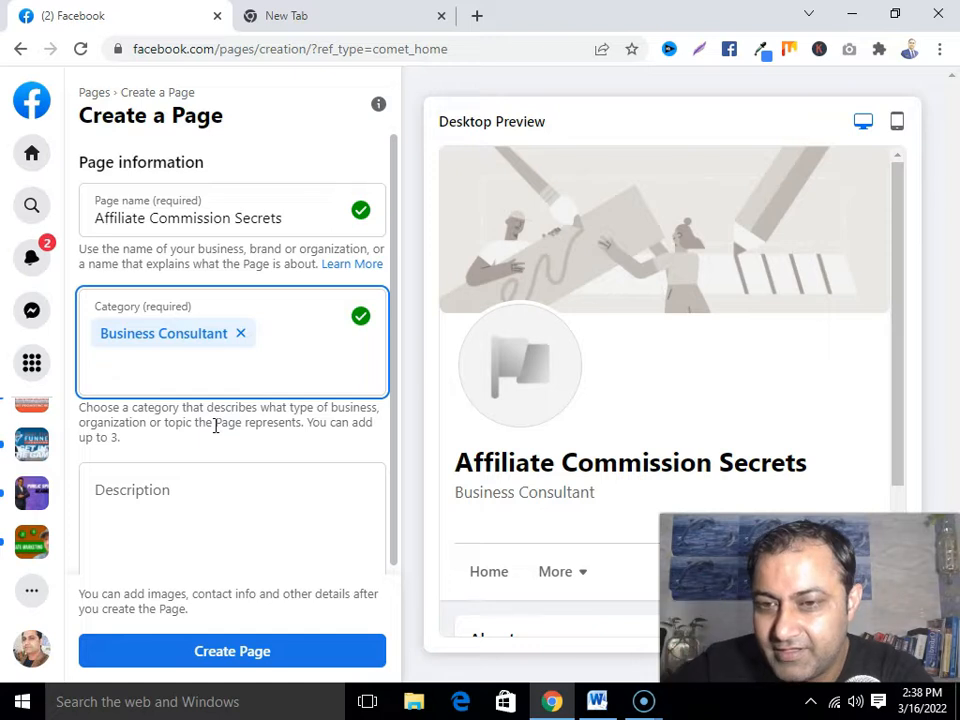
# Try to find an affiliate marketing entry as a second Page category, then clear the search text
pyautogui.scroll(-1, 216, 427)
pyautogui.click(191, 489)
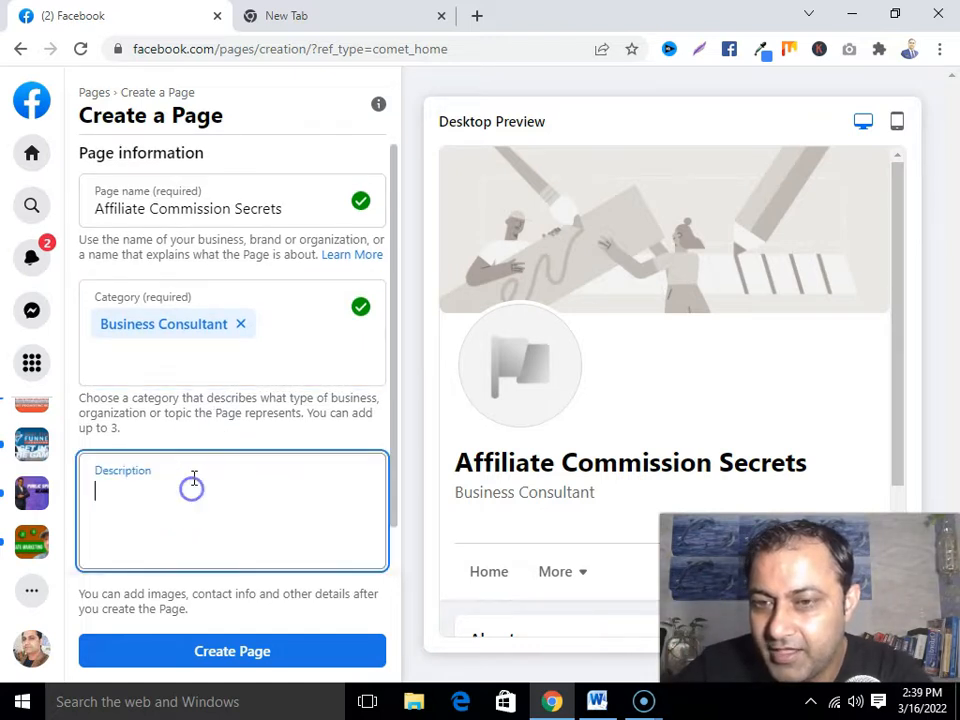
pyautogui.click(194, 373)
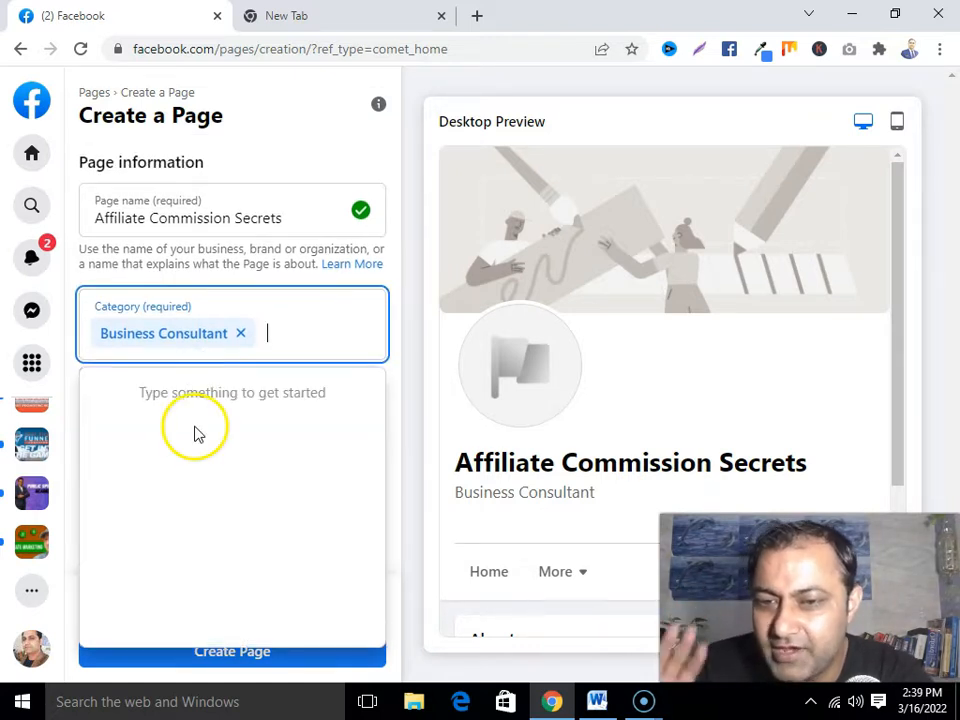
pyautogui.click(309, 321)
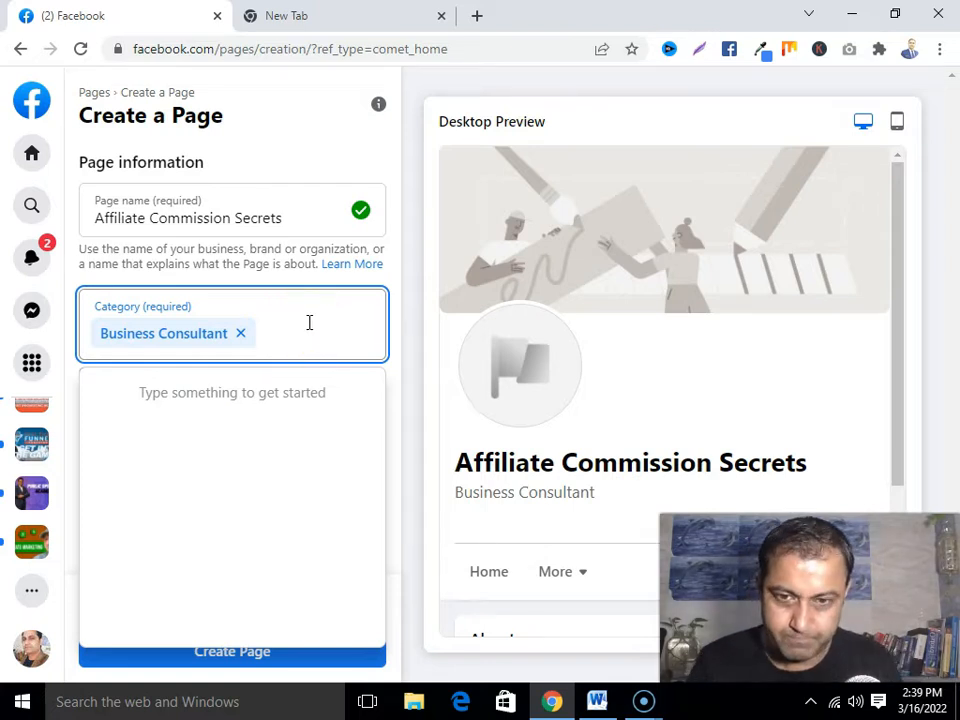
pyautogui.write('B')
pyautogui.press('BackSpace')
pyautogui.write('affiliate mar')
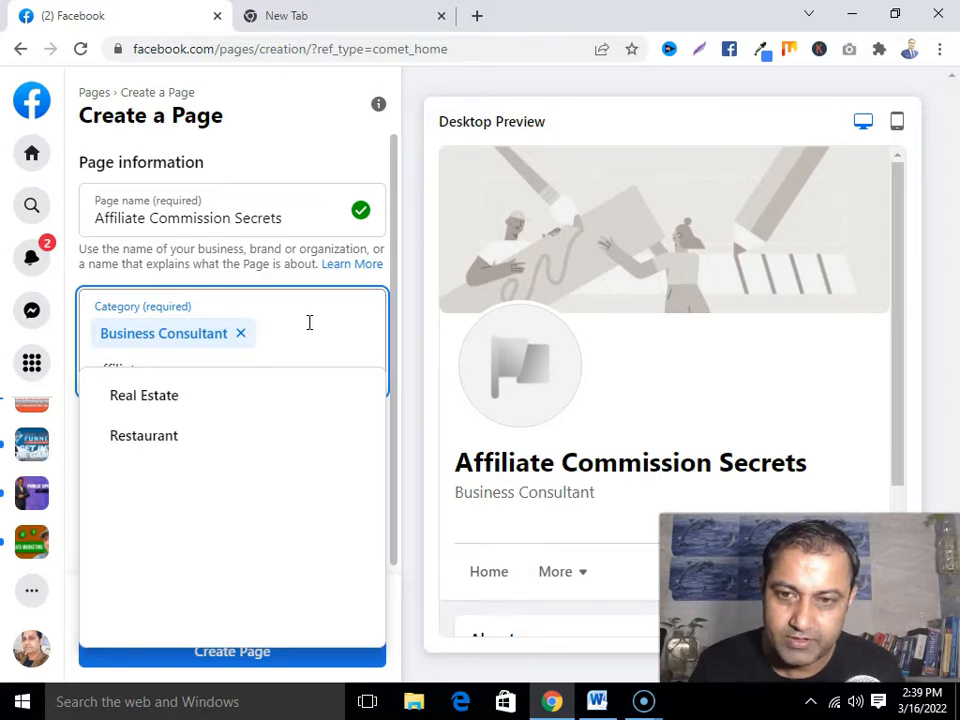
pyautogui.press('BackSpace')
pyautogui.press('BackSpace')
pyautogui.press('BackSpace')
pyautogui.press('BackSpace')
pyautogui.press('BackSpace')
pyautogui.press('BackSpace')
pyautogui.press('BackSpace')
pyautogui.press('BackSpace')
pyautogui.press('BackSpace')
pyautogui.press('BackSpace')
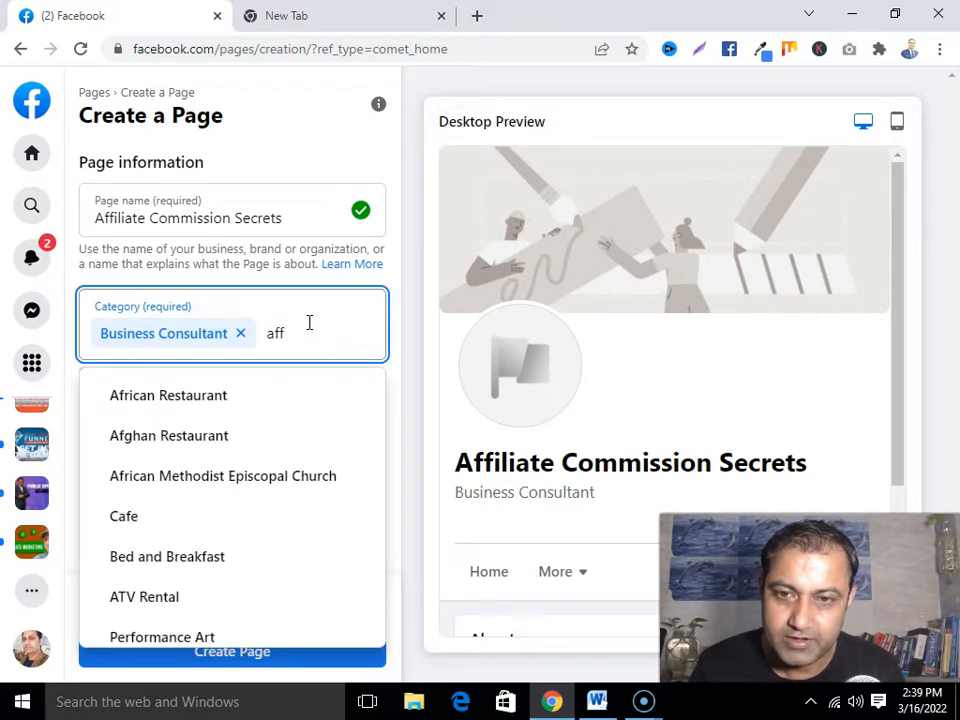
# Search the Page categories for "Marketing" and add Advertising/Marketing as the second category
pyautogui.write('Marketing')
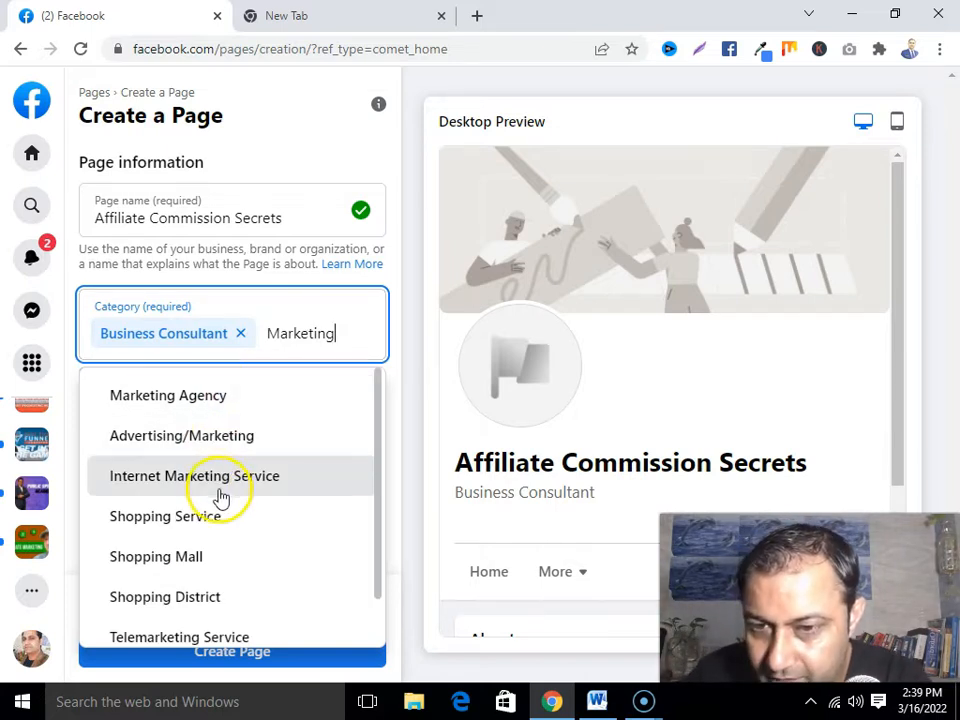
pyautogui.click(175, 440)
# Enter the Page description "We help brand new people to build a 5 figure affiliate marketing business without paid ads."
pyautogui.scroll(-1, 195, 490)
pyautogui.click(190, 480)
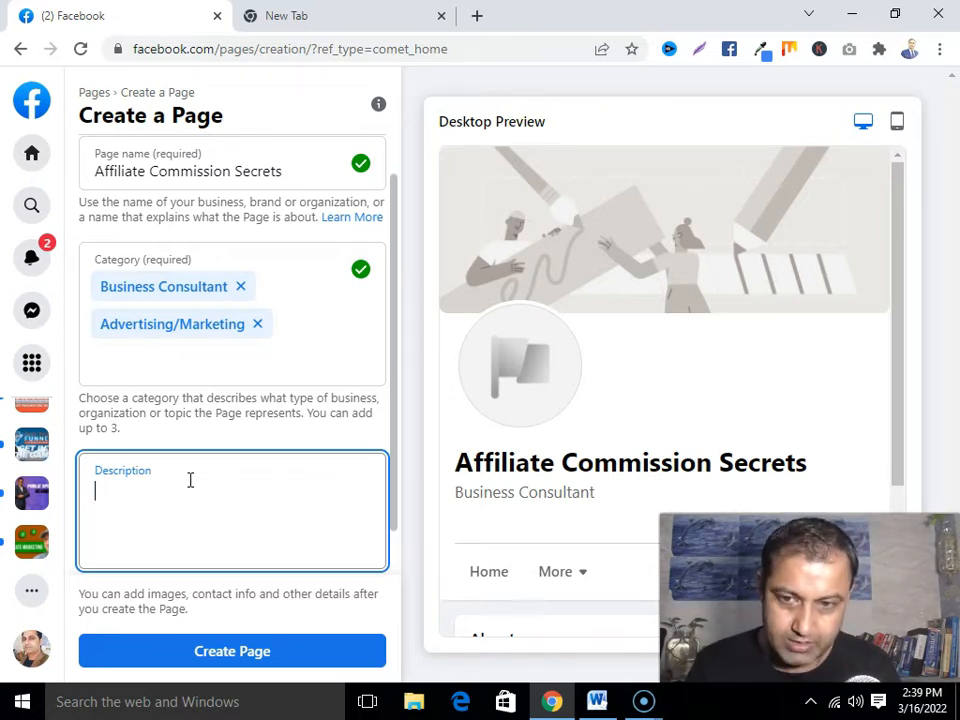
pyautogui.write('We help bran')
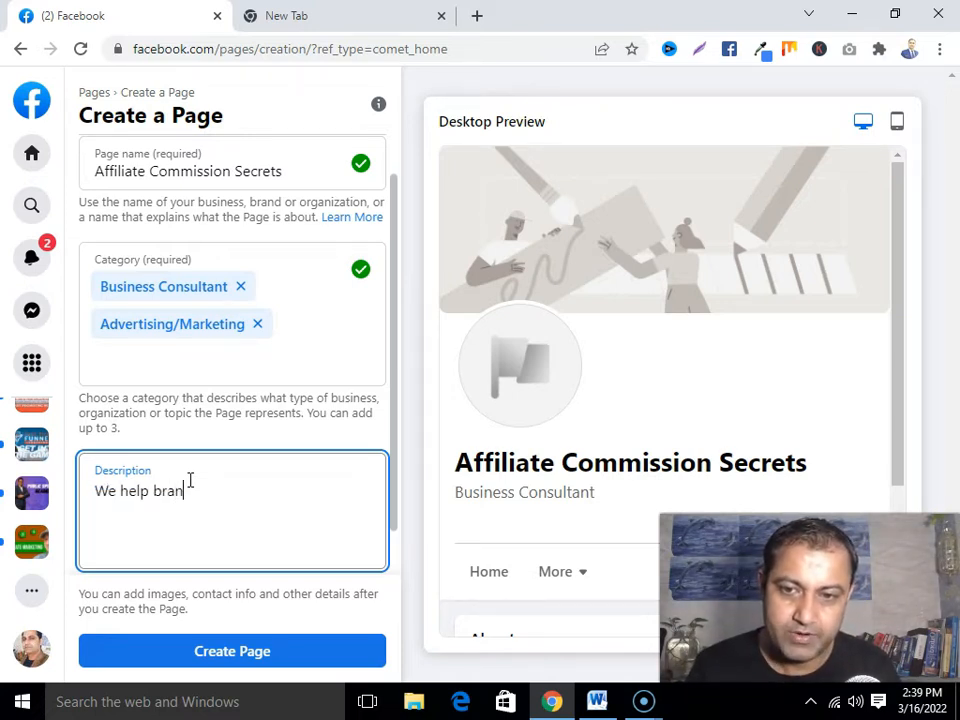
pyautogui.write('d new people to build a')
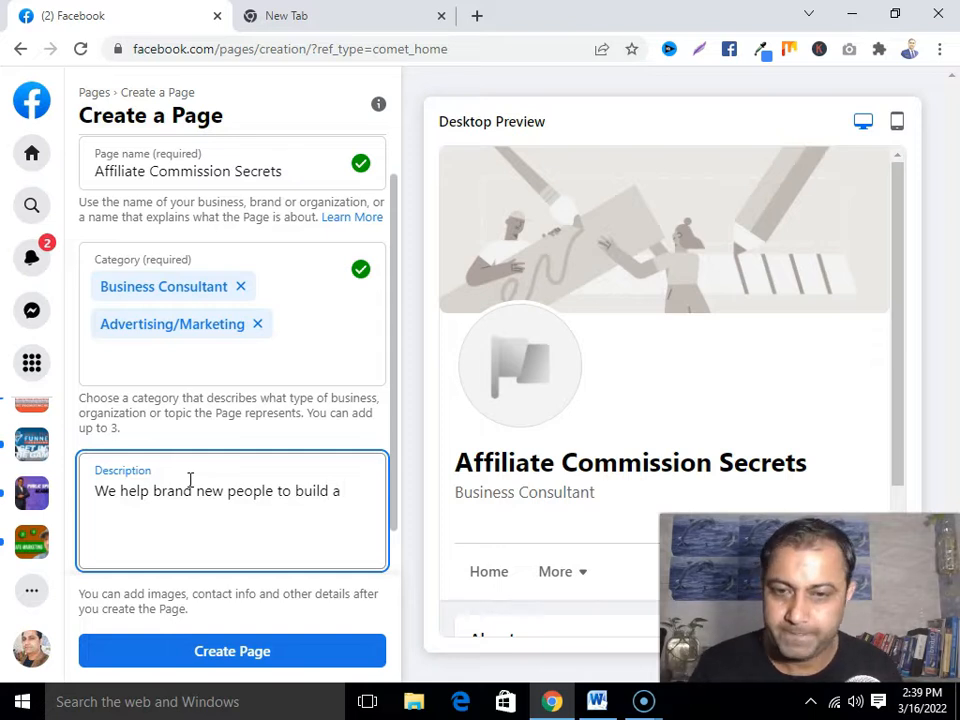
pyautogui.write('f')
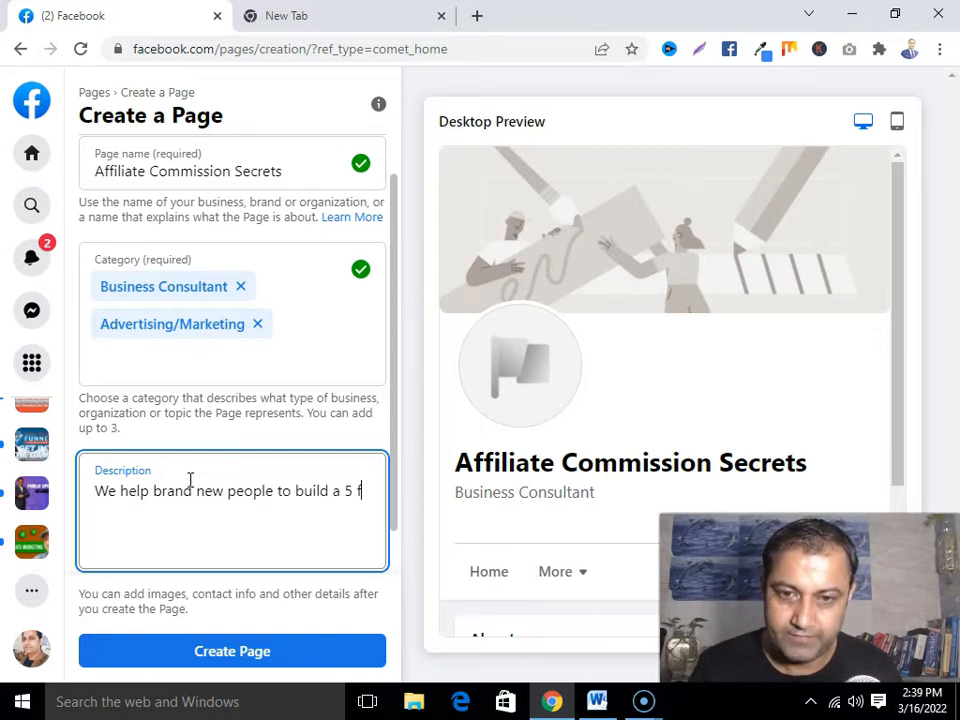
pyautogui.write('igure affiliate mrke')
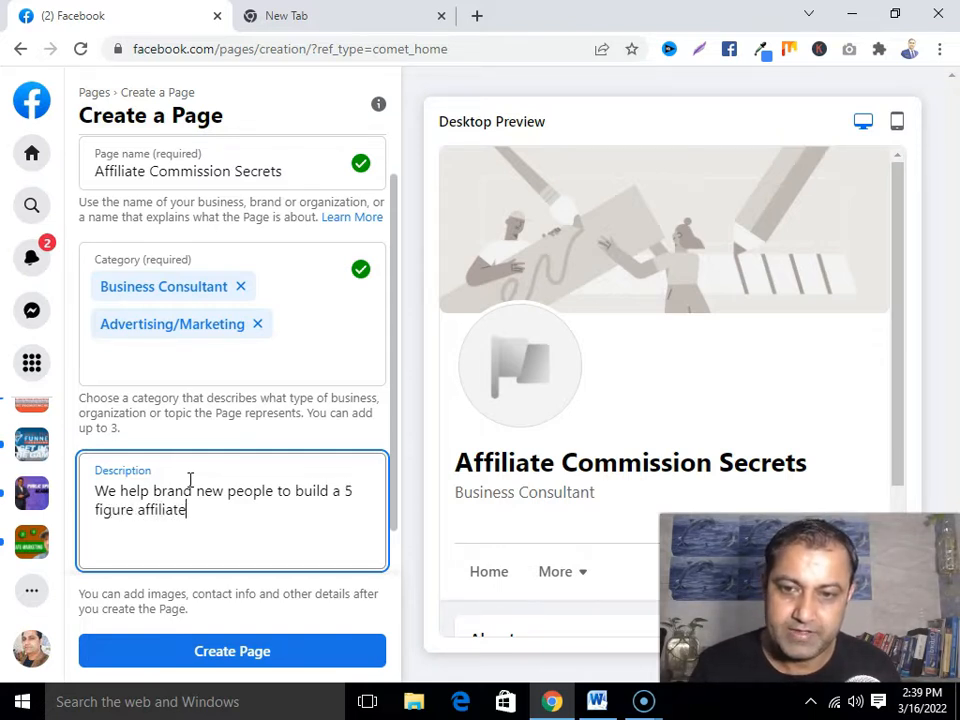
pyautogui.press('BackSpace')
pyautogui.press('BackSpace')
pyautogui.press('BackSpace')
pyautogui.write('ar')
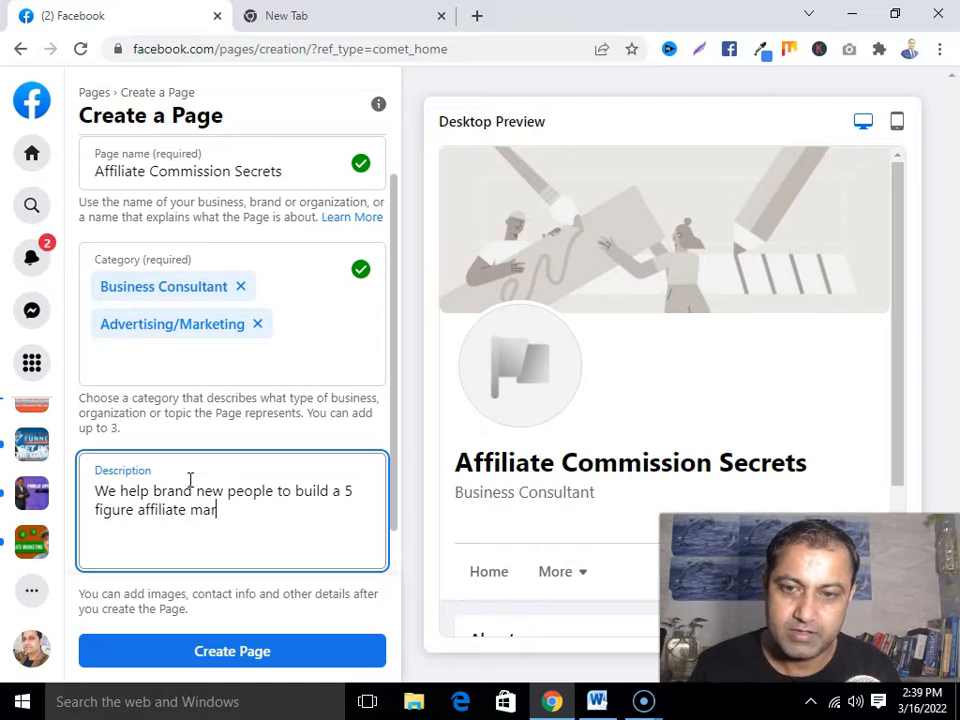
pyautogui.write('keting business ')
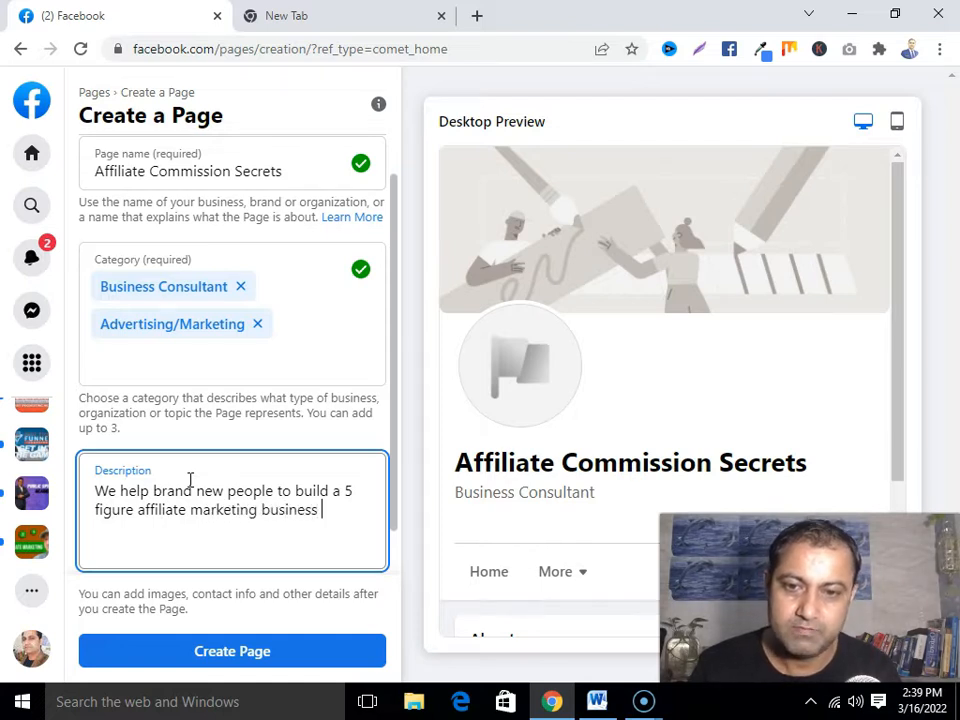
pyautogui.write('in')
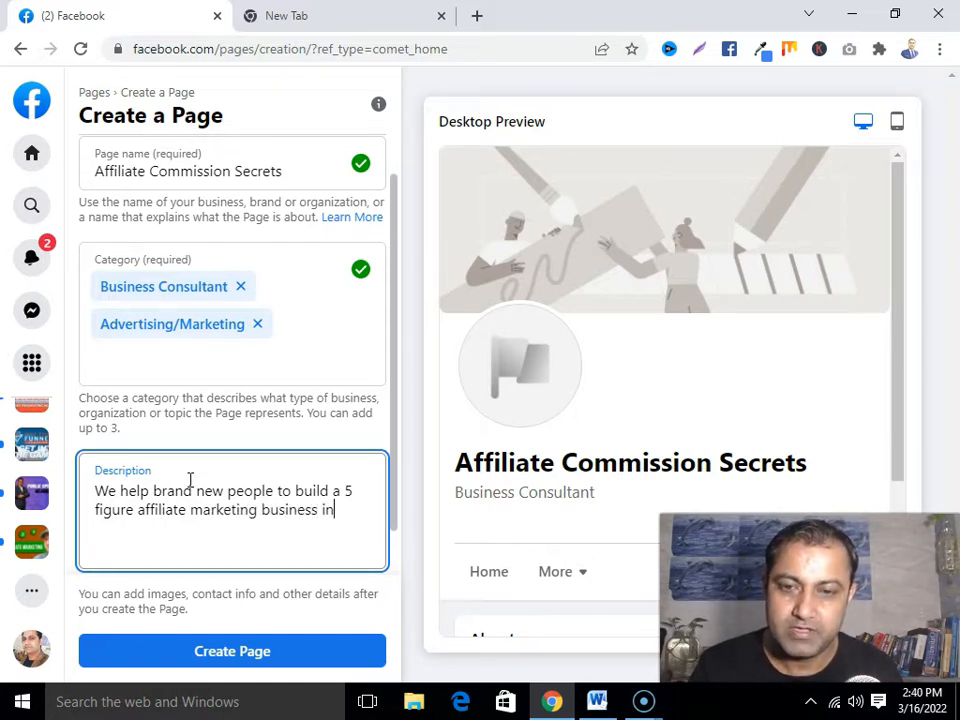
pyautogui.press('BackSpace')
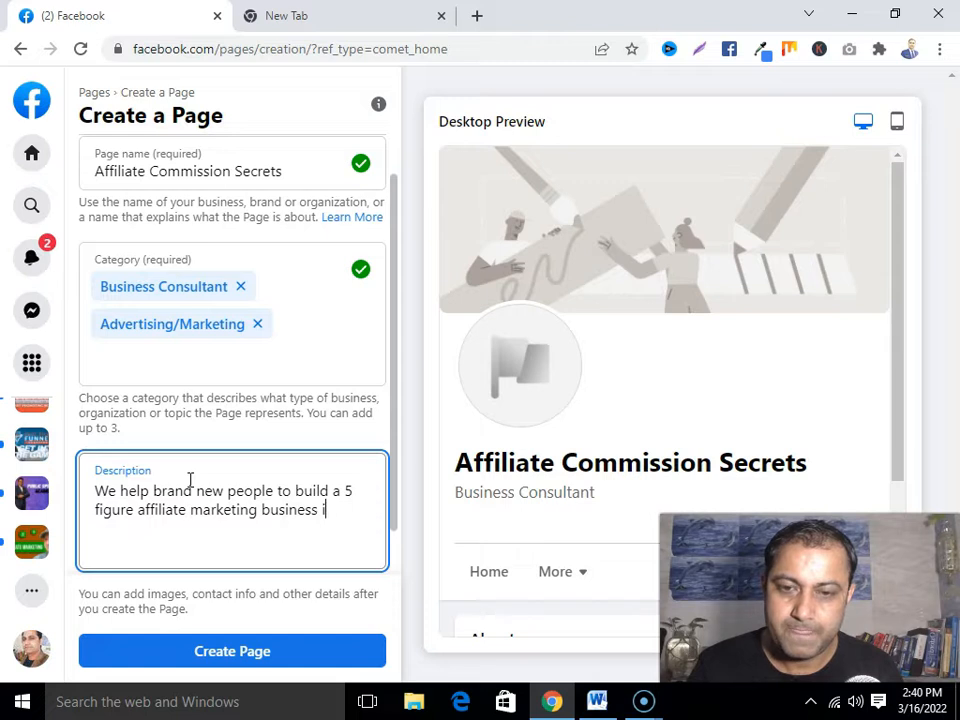
pyautogui.write('without paid')
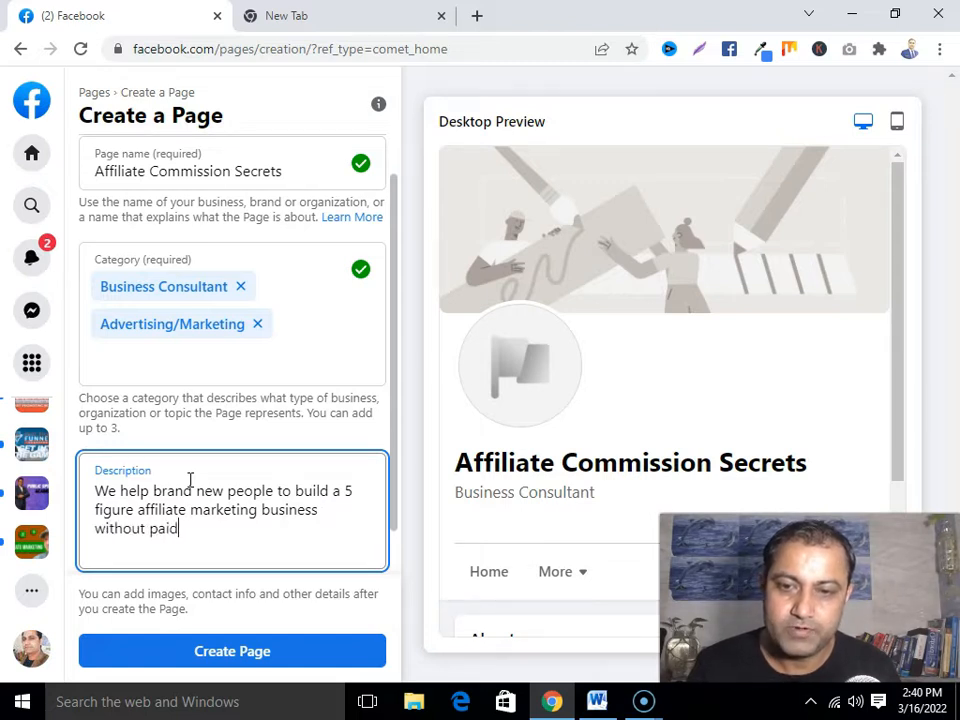
pyautogui.write(' ads.')
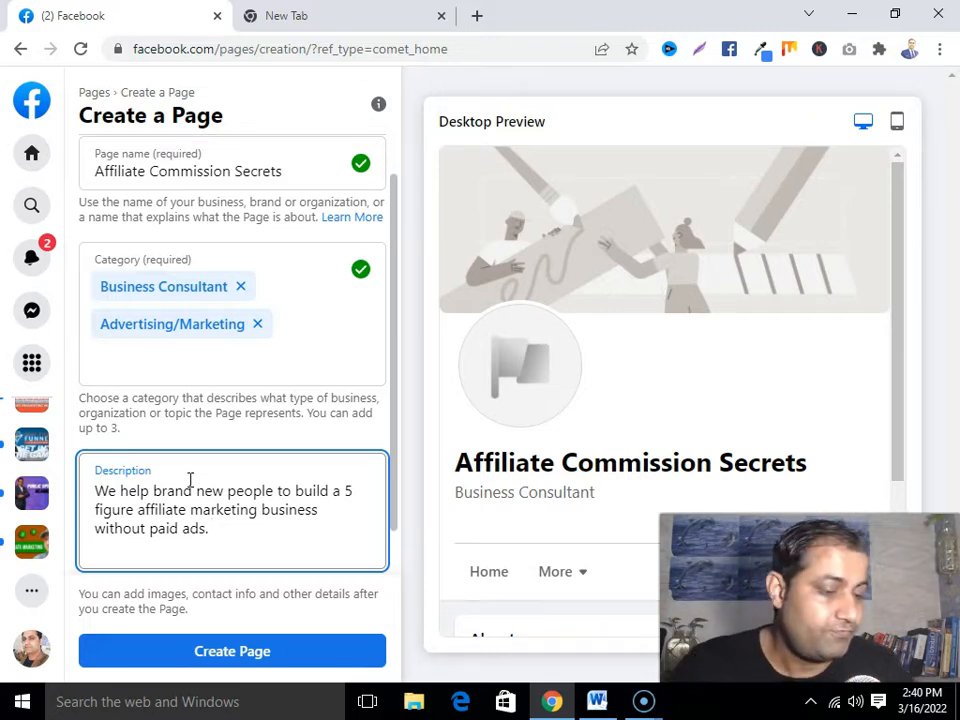
pyautogui.click(201, 514)
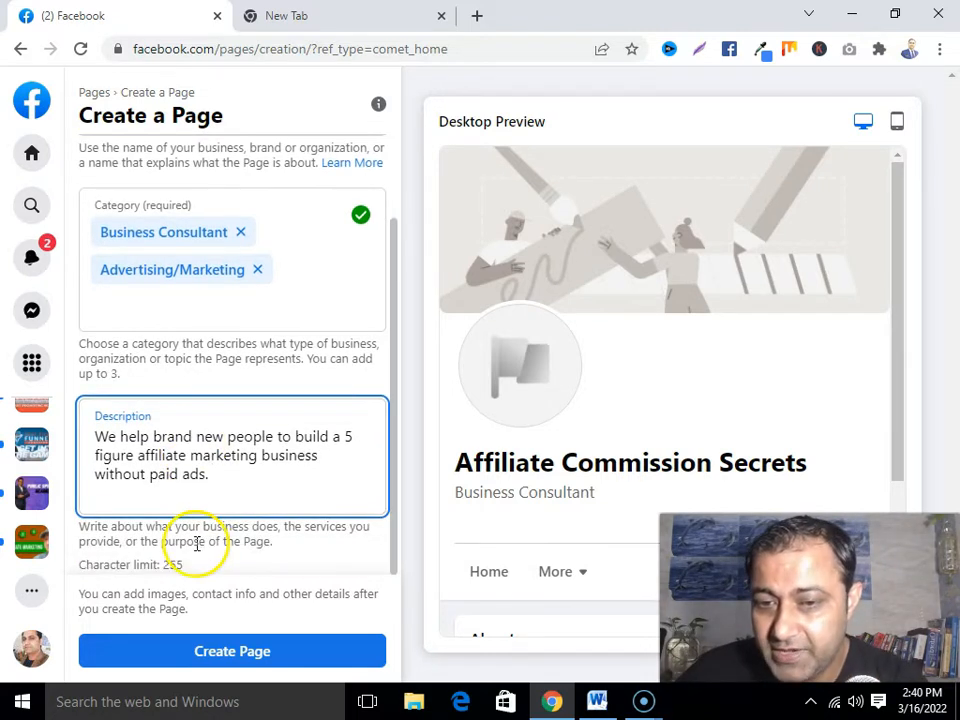
# Create the Page with the entered details and look over its setup form, including the profile photo section
pyautogui.click(251, 656)
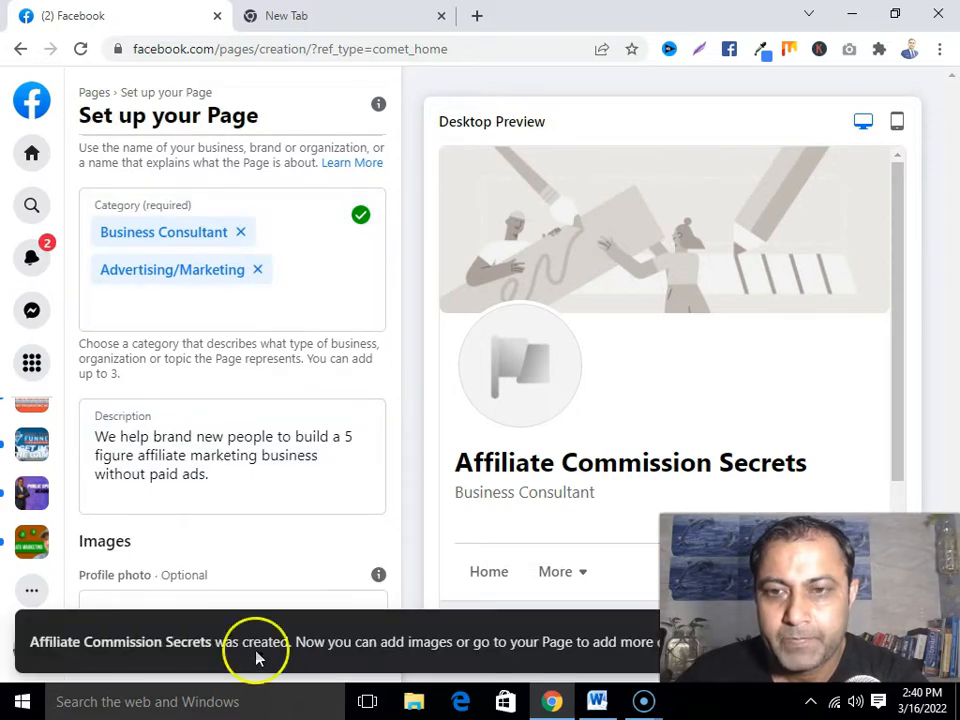
pyautogui.scroll(-2, 369, 484)
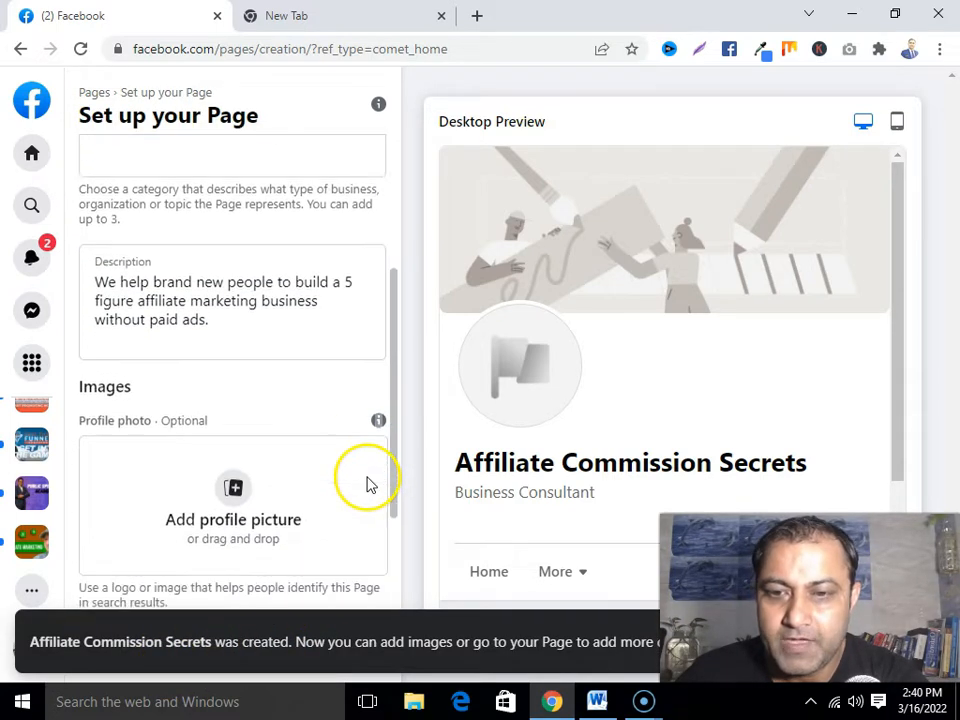
pyautogui.scroll(3, 347, 521)
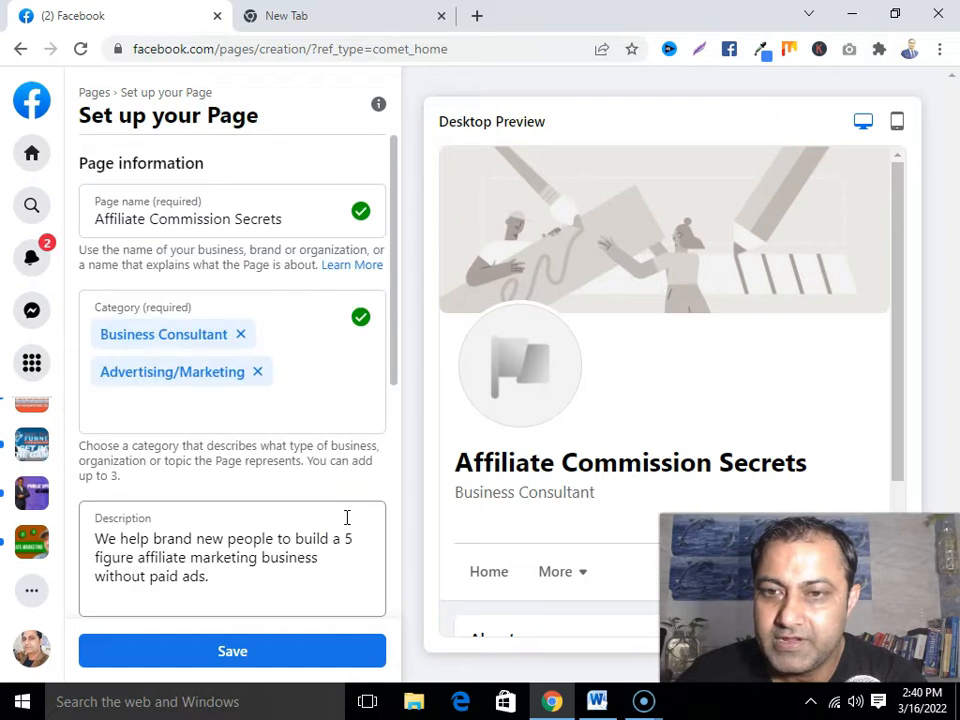
# Add the Desktop image "Copy of Copy of Copy of Bright Gradient Lettering Rainb..." as the Page's cover photo
pyautogui.scroll(-4, 347, 516)
pyautogui.scroll(-1, 347, 523)
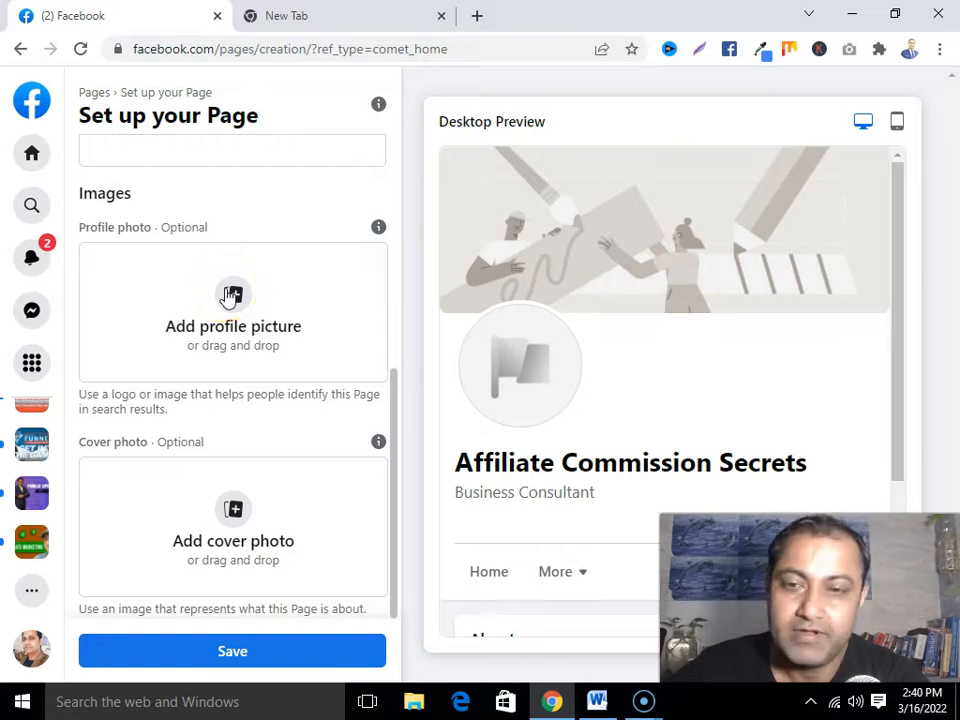
pyautogui.click(233, 513)
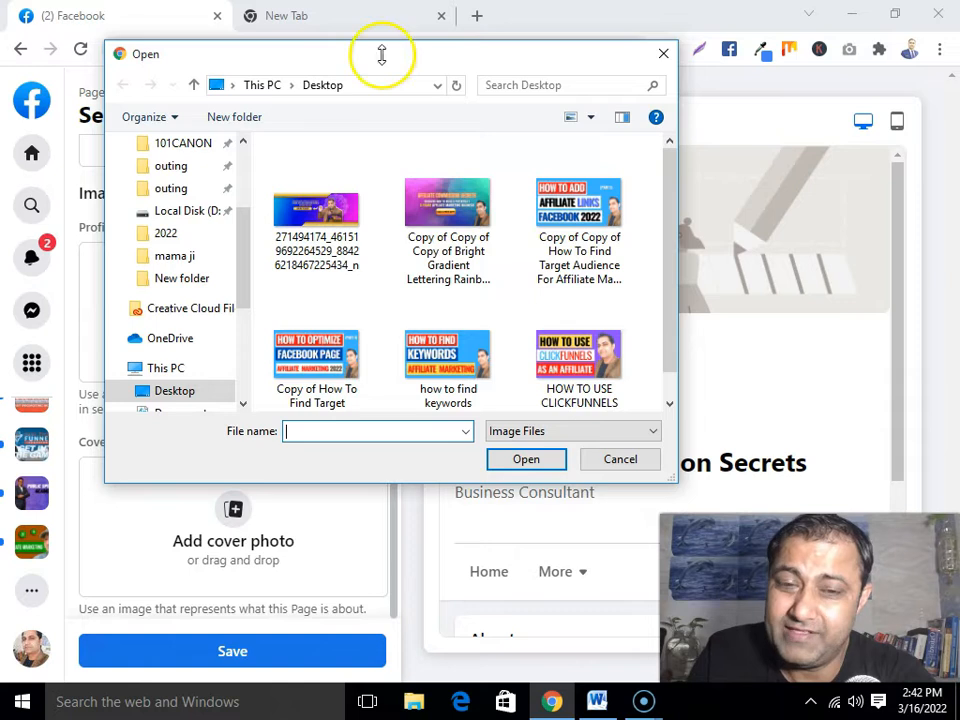
pyautogui.click(420, 176)
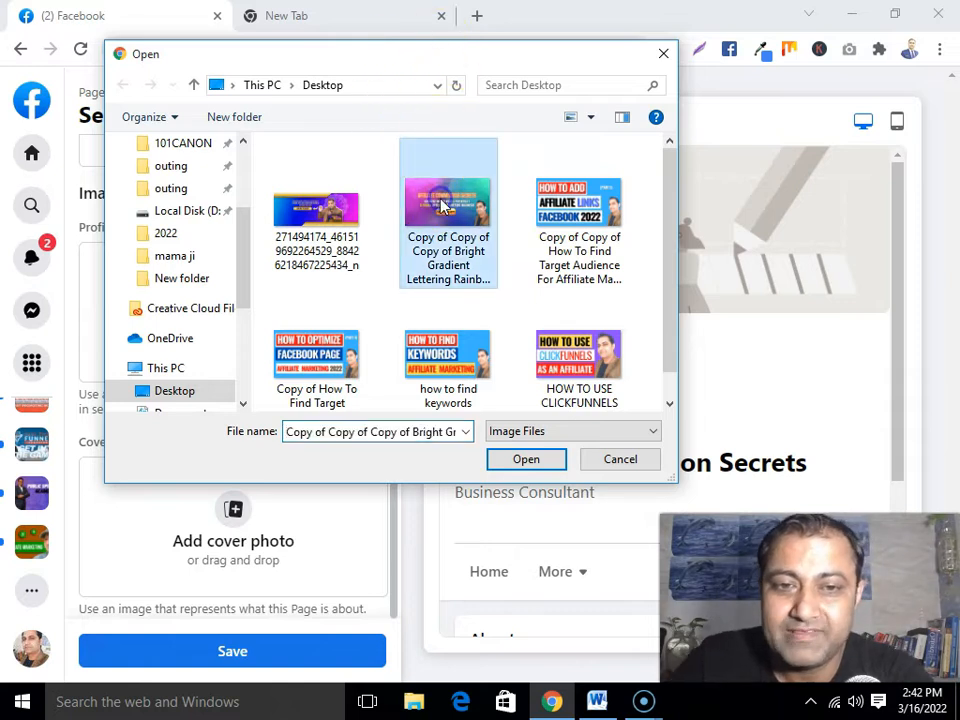
pyautogui.click(524, 463)
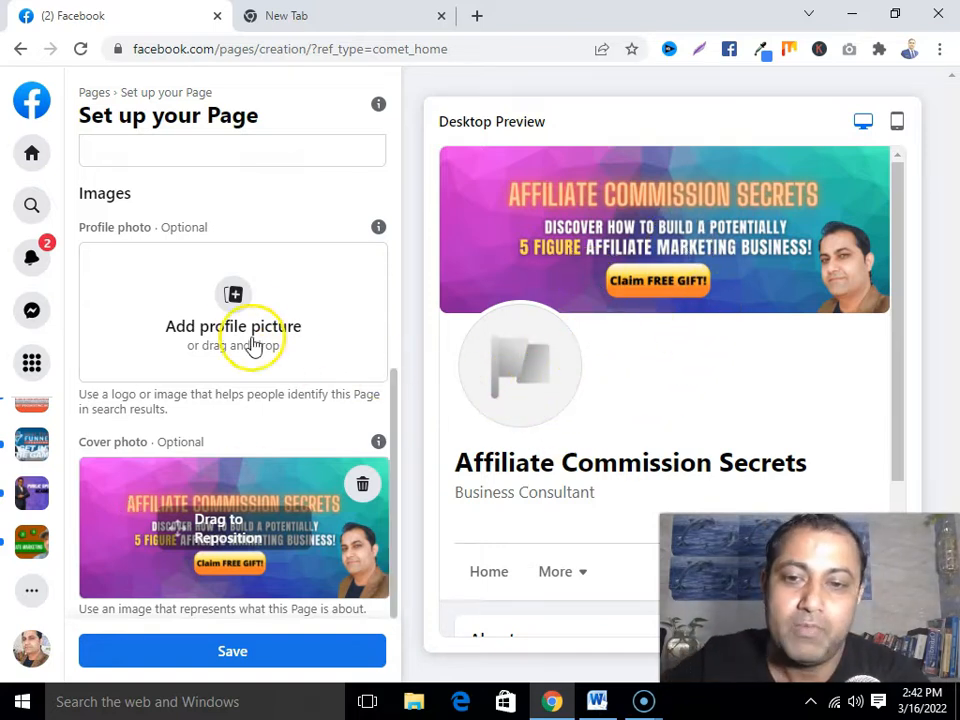
pyautogui.click(239, 300)
pyautogui.scroll(-1, 454, 302)
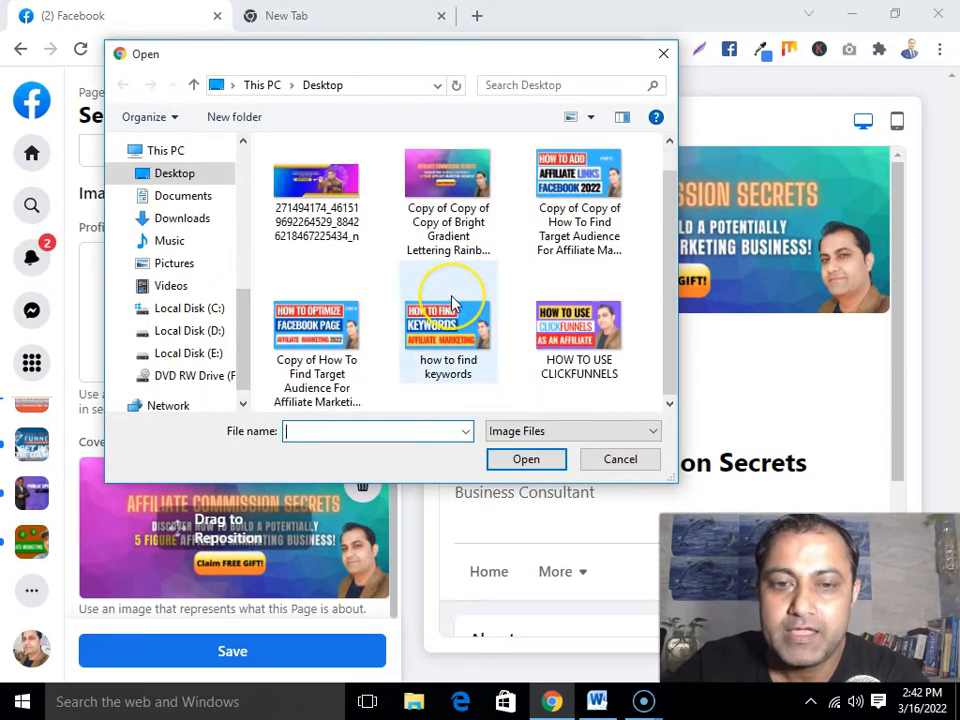
pyautogui.scroll(1, 453, 300)
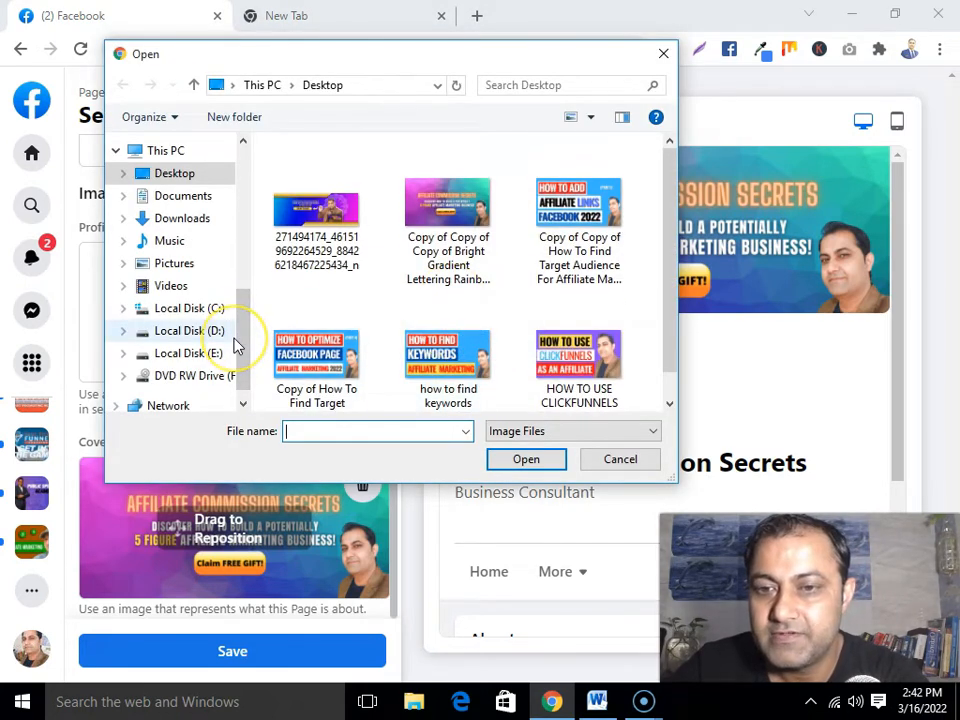
pyautogui.scroll(-1, 236, 346)
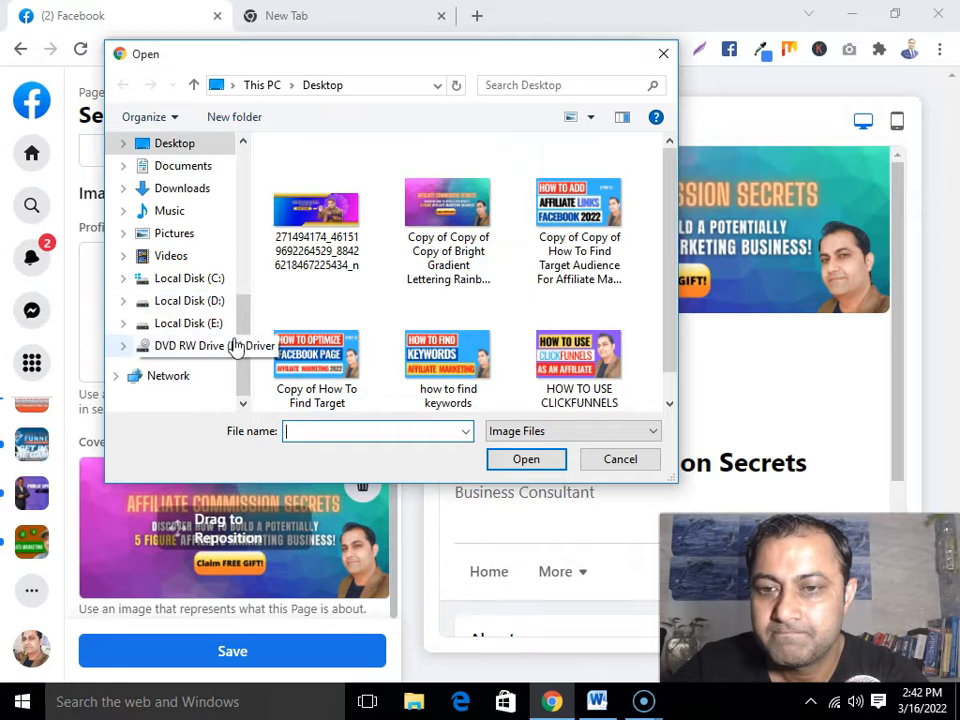
pyautogui.scroll(1, 236, 346)
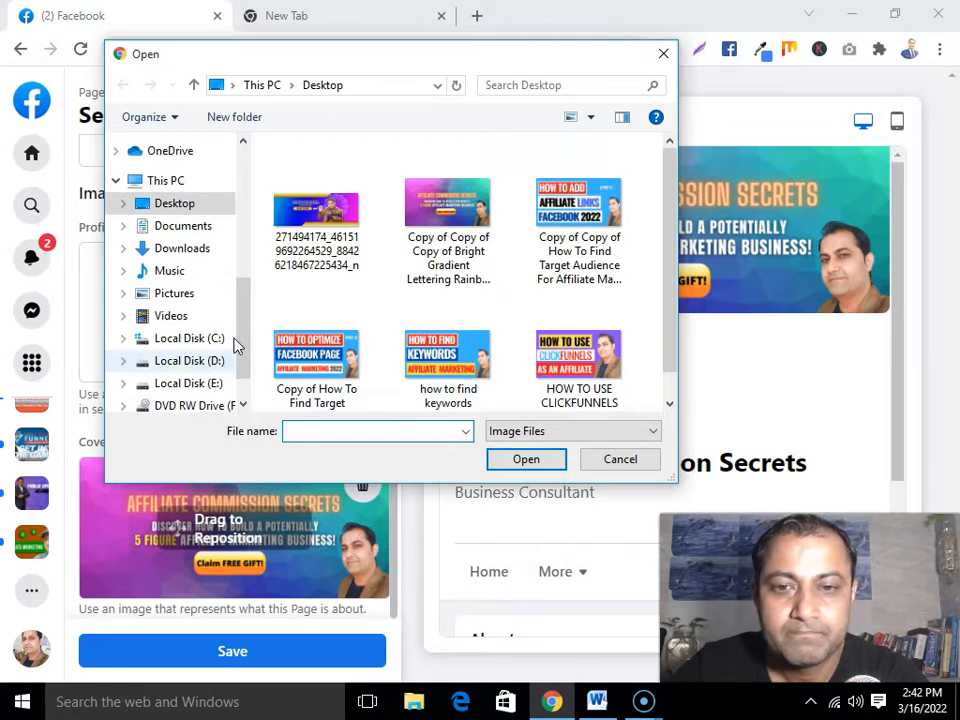
pyautogui.click(332, 200)
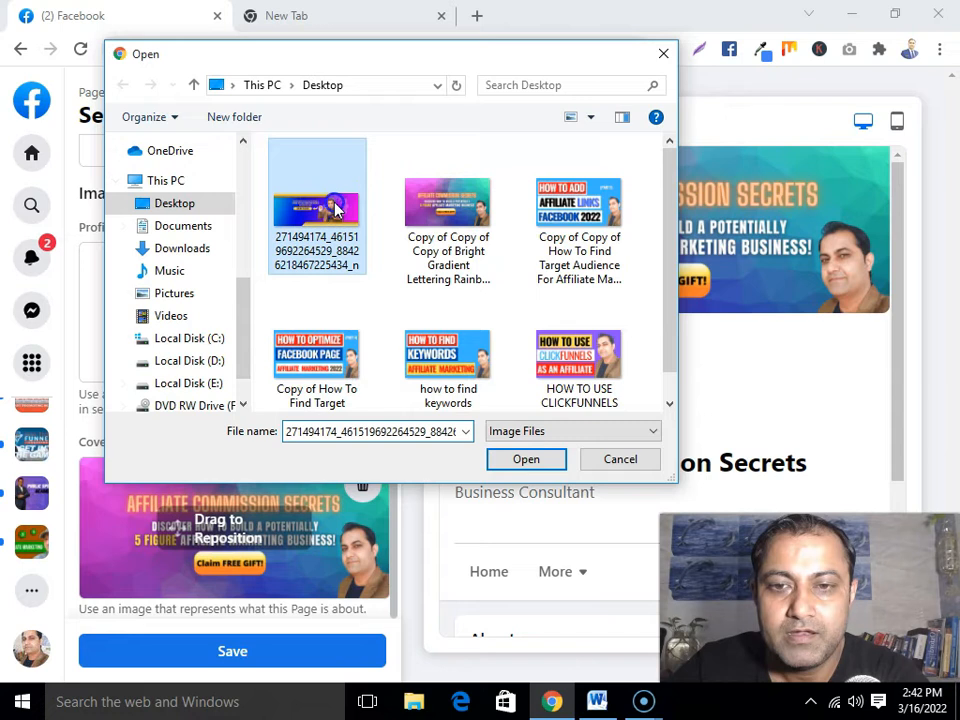
pyautogui.click(551, 459)
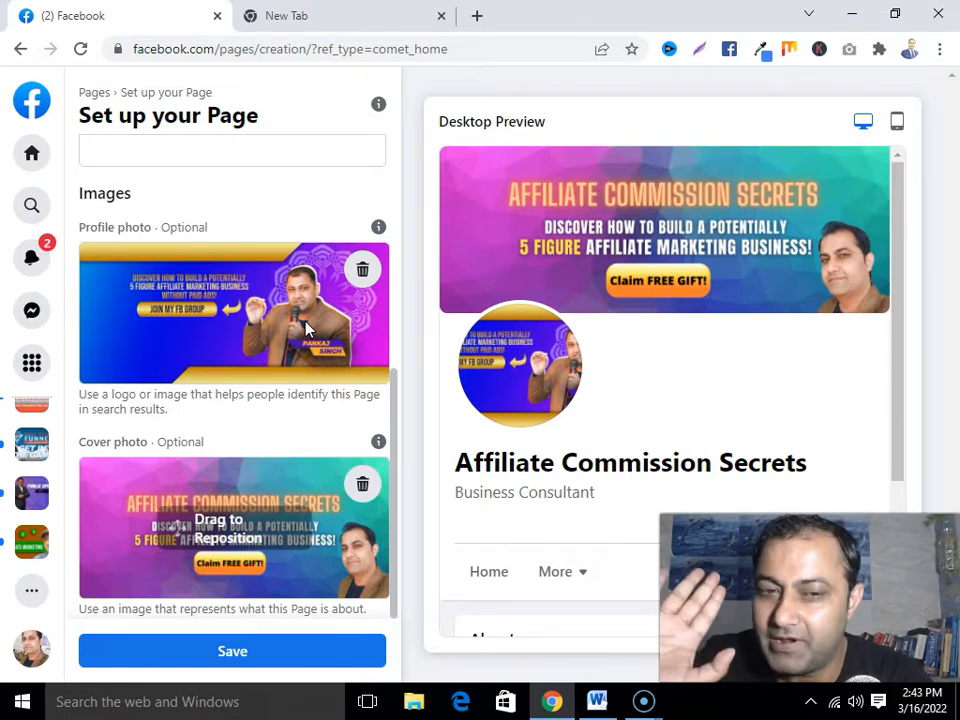
# Review the Page preview, description and images, and save the Page setup
pyautogui.click(501, 379)
pyautogui.scroll(-3, 501, 379)
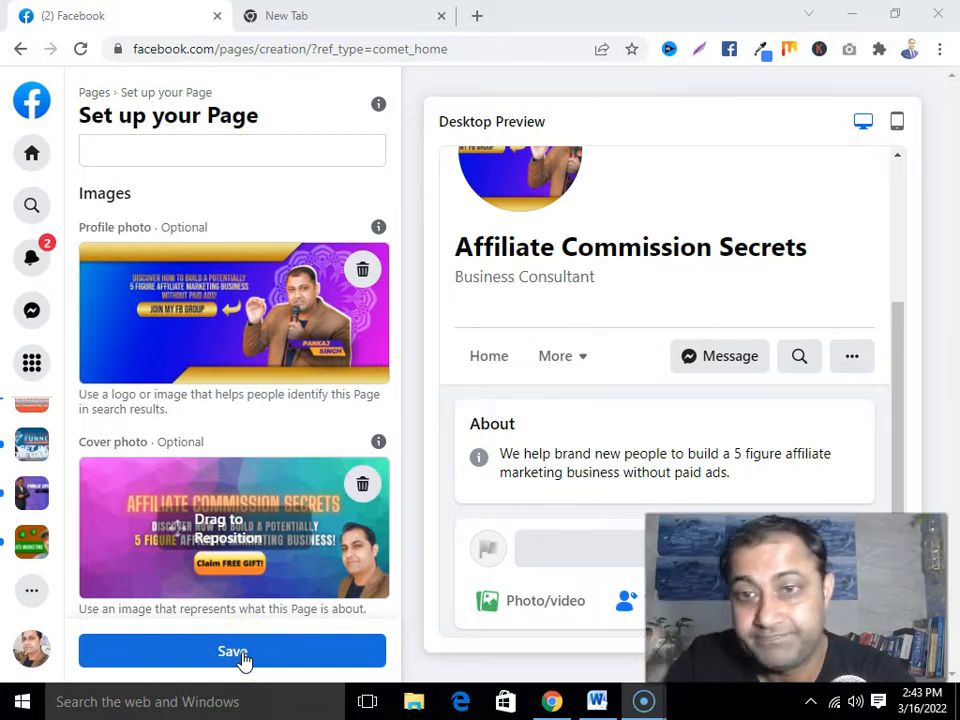
pyautogui.click(161, 146)
pyautogui.scroll(2, 220, 250)
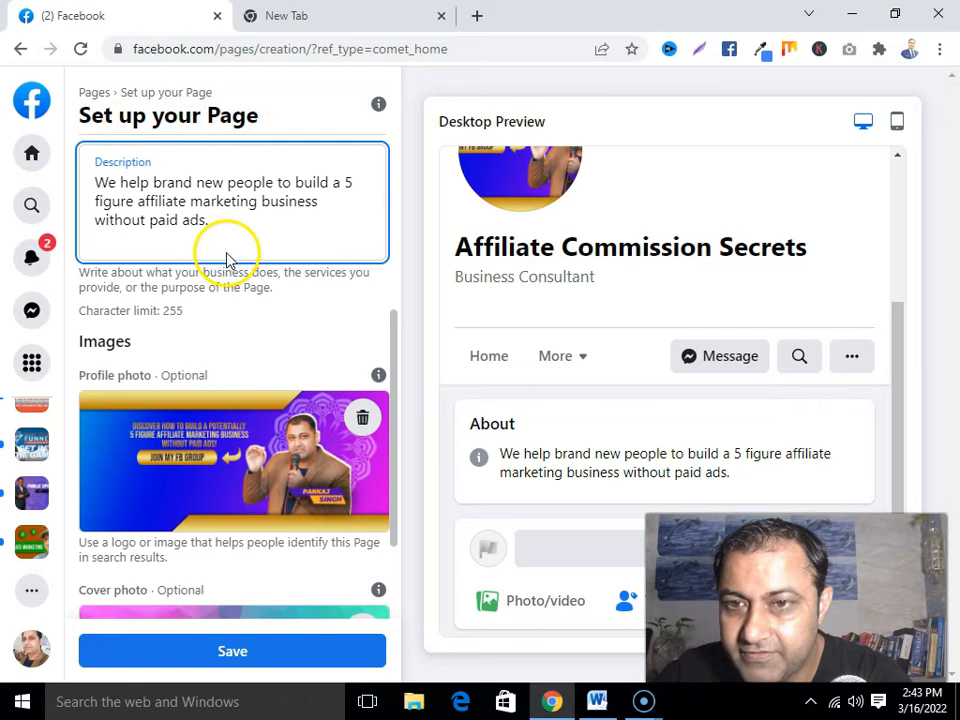
pyautogui.scroll(-2, 228, 262)
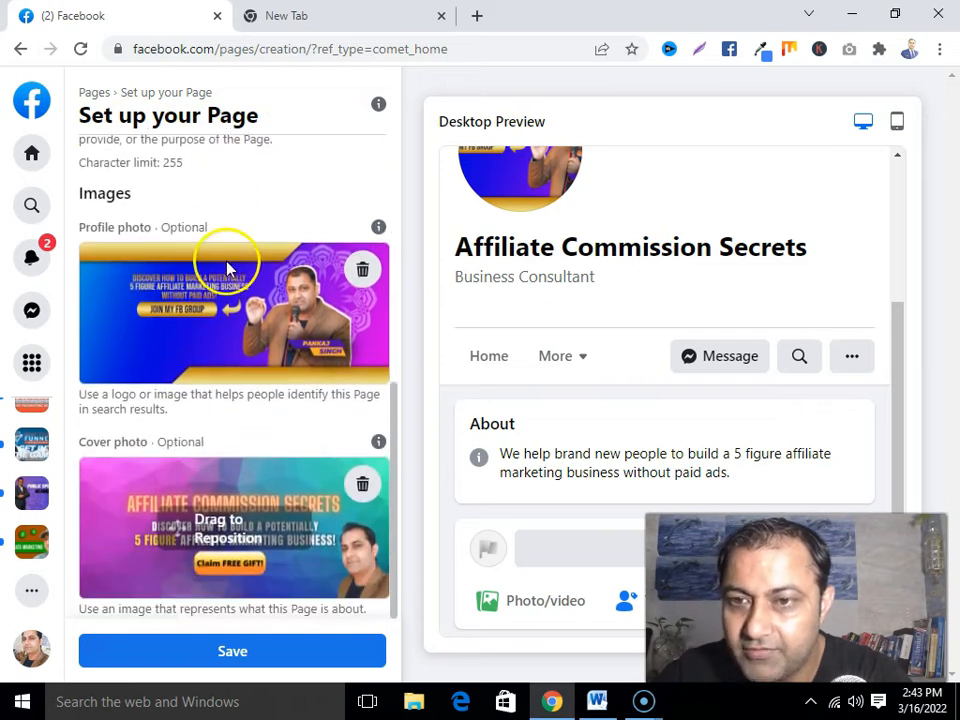
pyautogui.click(246, 656)
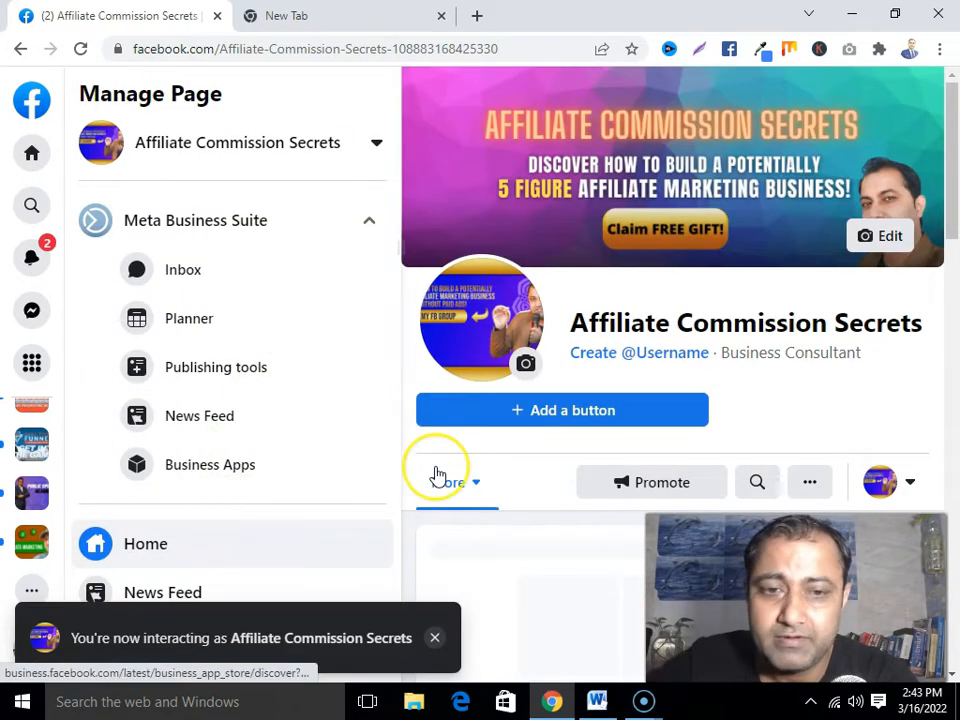
# Look over the new Page's header, setup checklist, friend invitations, ad options and free business tools
pyautogui.scroll(-4, 436, 474)
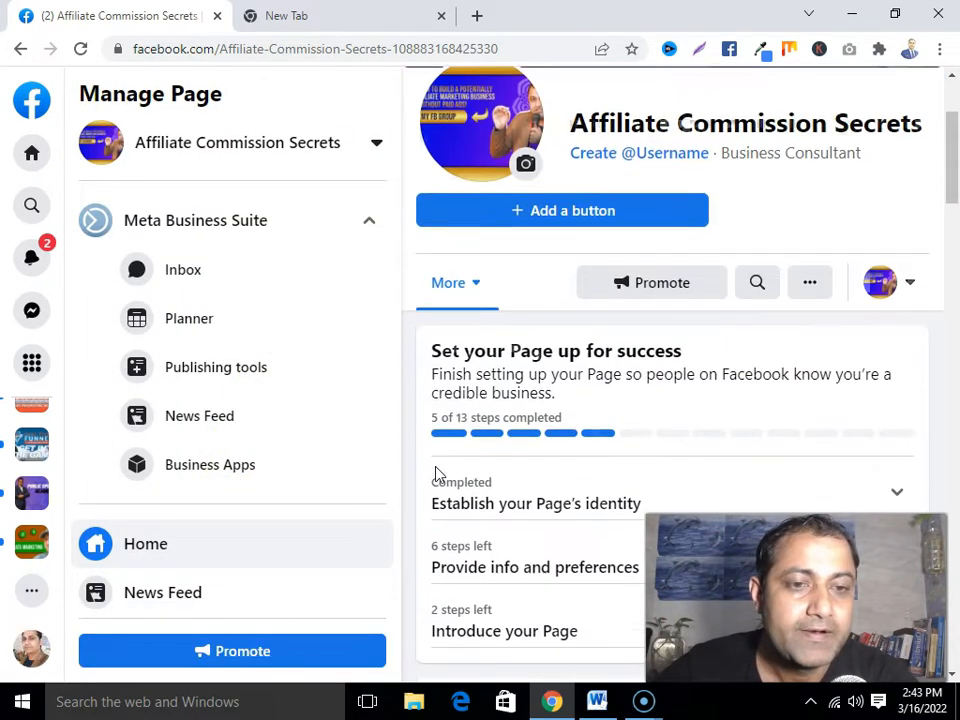
pyautogui.scroll(-2, 437, 474)
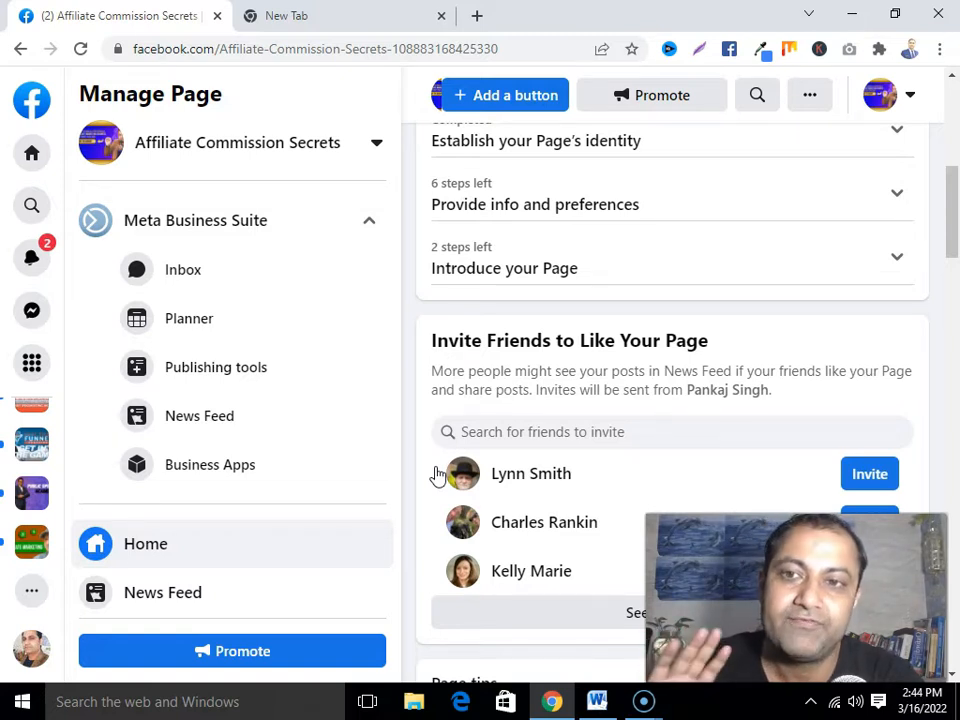
pyautogui.scroll(5, 560, 423)
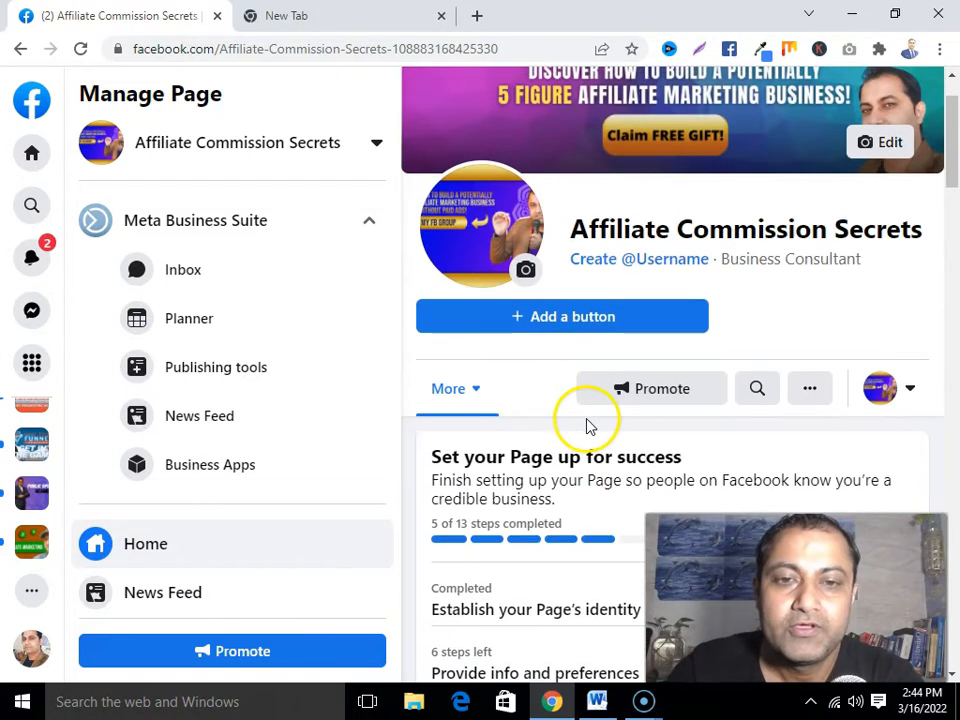
pyautogui.scroll(1, 587, 425)
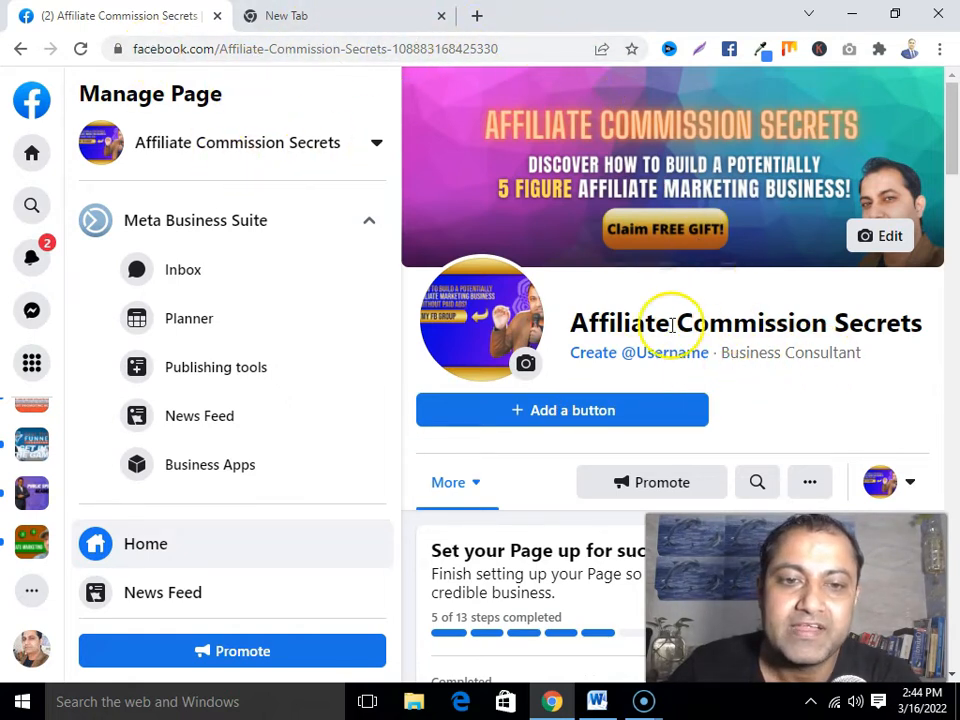
pyautogui.scroll(-2, 596, 441)
pyautogui.scroll(-8, 596, 441)
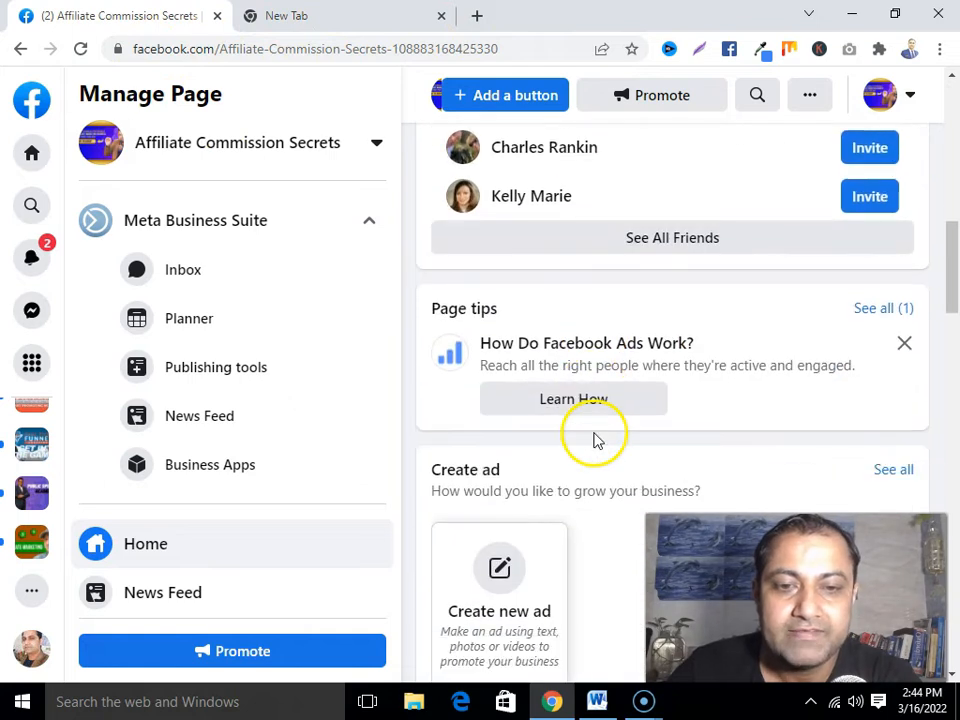
pyautogui.scroll(-6, 596, 441)
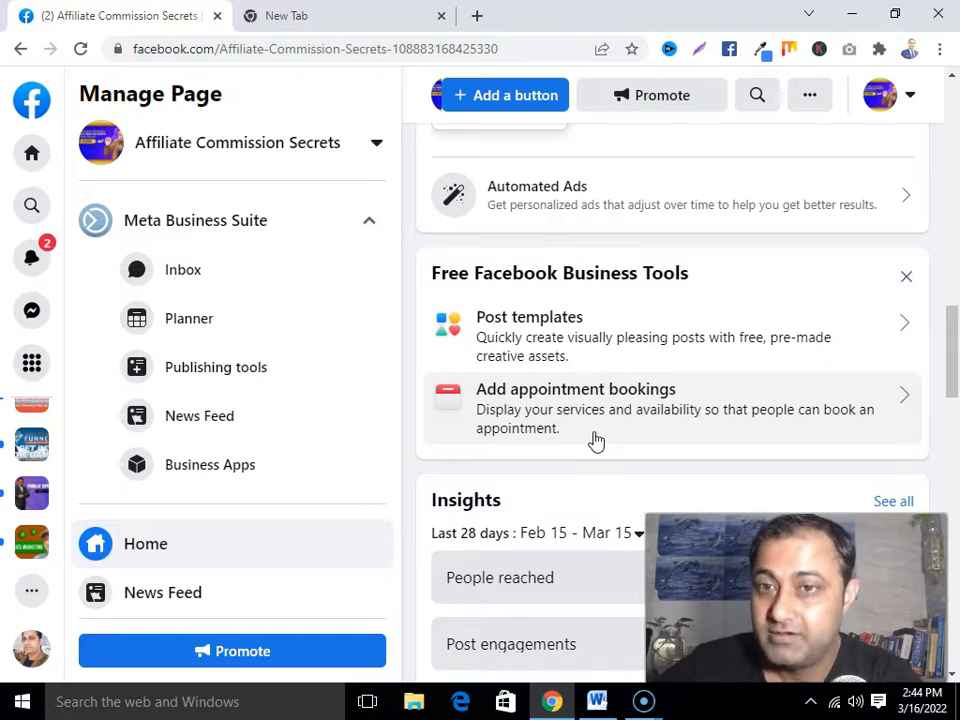
pyautogui.scroll(3, 596, 441)
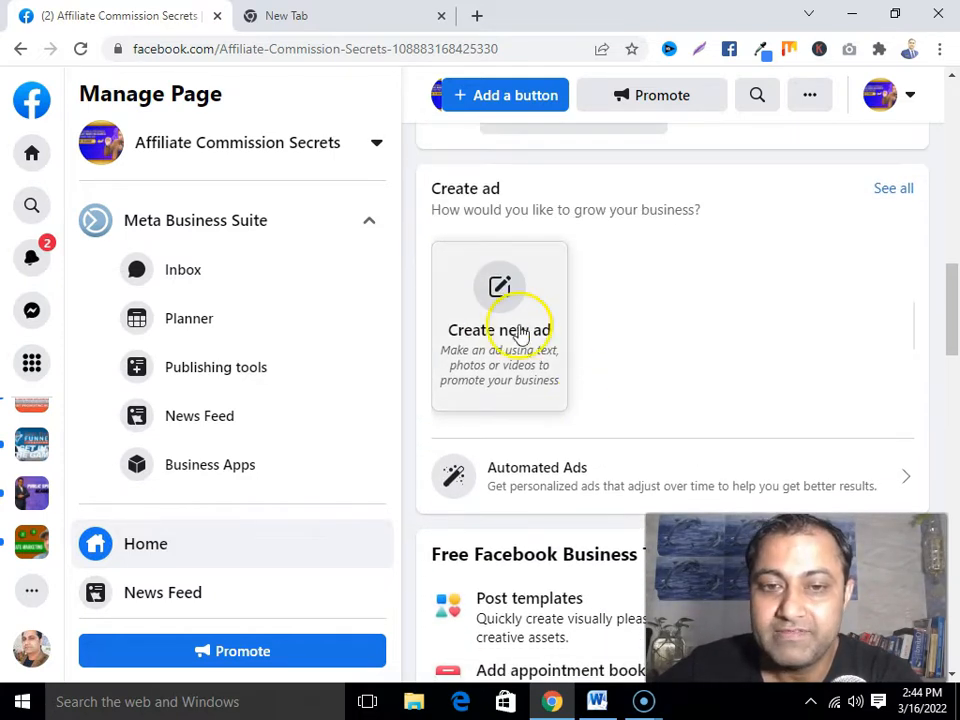
pyautogui.scroll(4, 520, 400)
pyautogui.scroll(5, 552, 428)
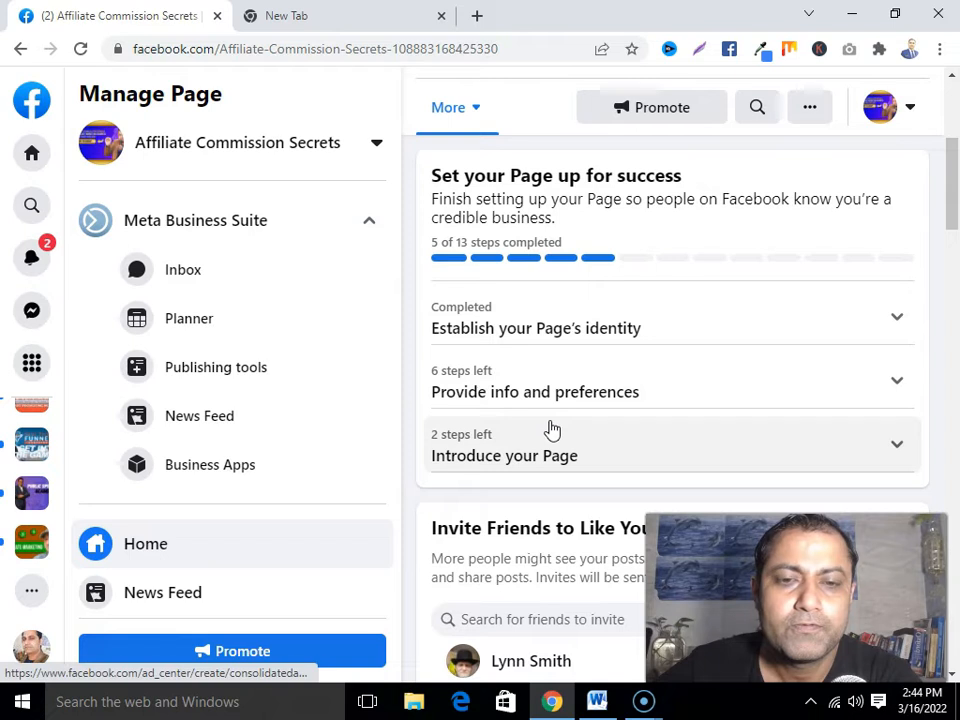
pyautogui.scroll(4, 552, 430)
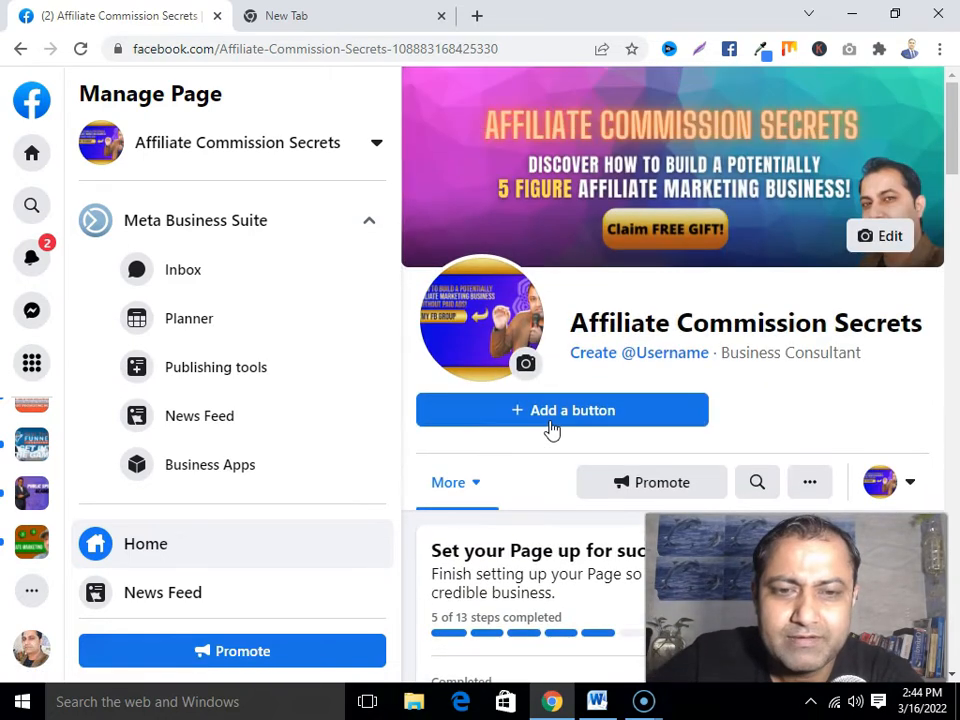
# Examine the Page's Insights figures and the contact, business hours and category entries in its About section
pyautogui.scroll(-1, 552, 428)
pyautogui.scroll(-2, 471, 482)
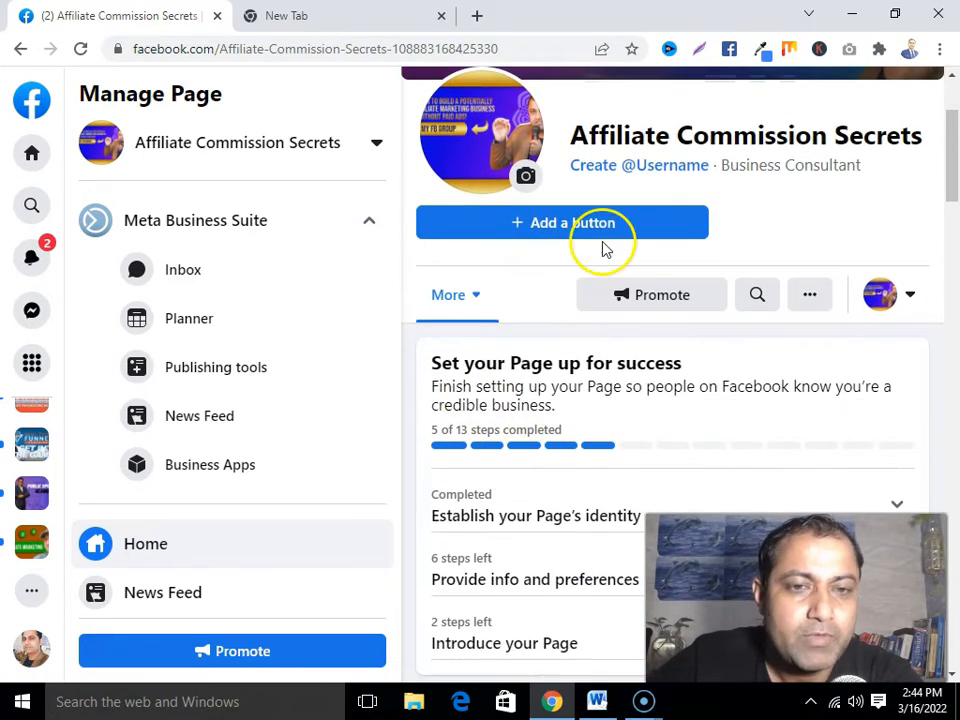
pyautogui.scroll(-10, 632, 460)
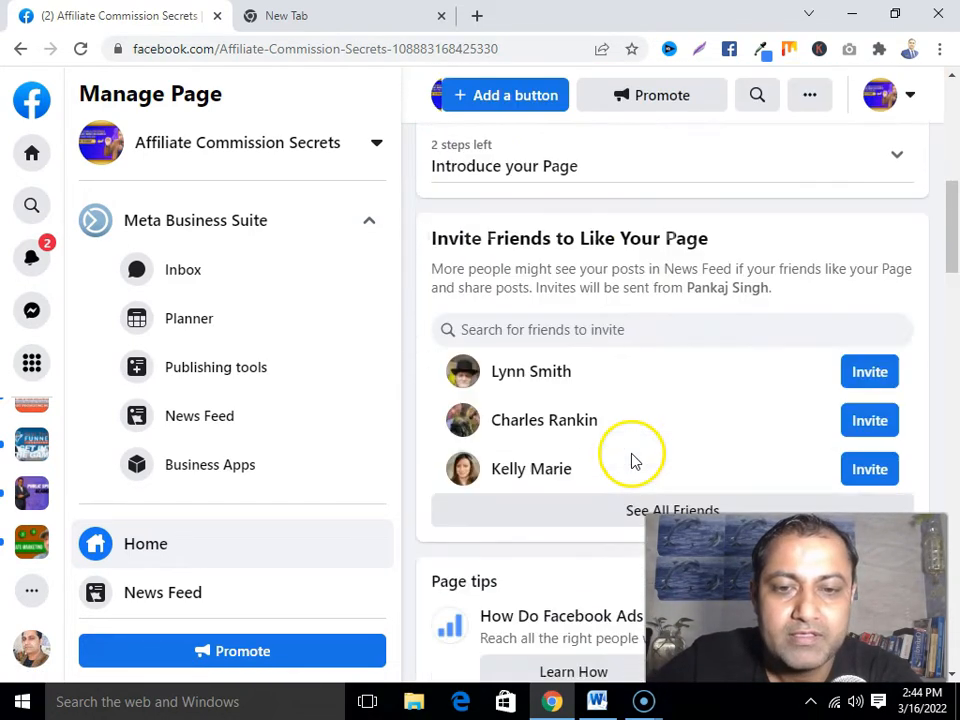
pyautogui.scroll(-5, 632, 460)
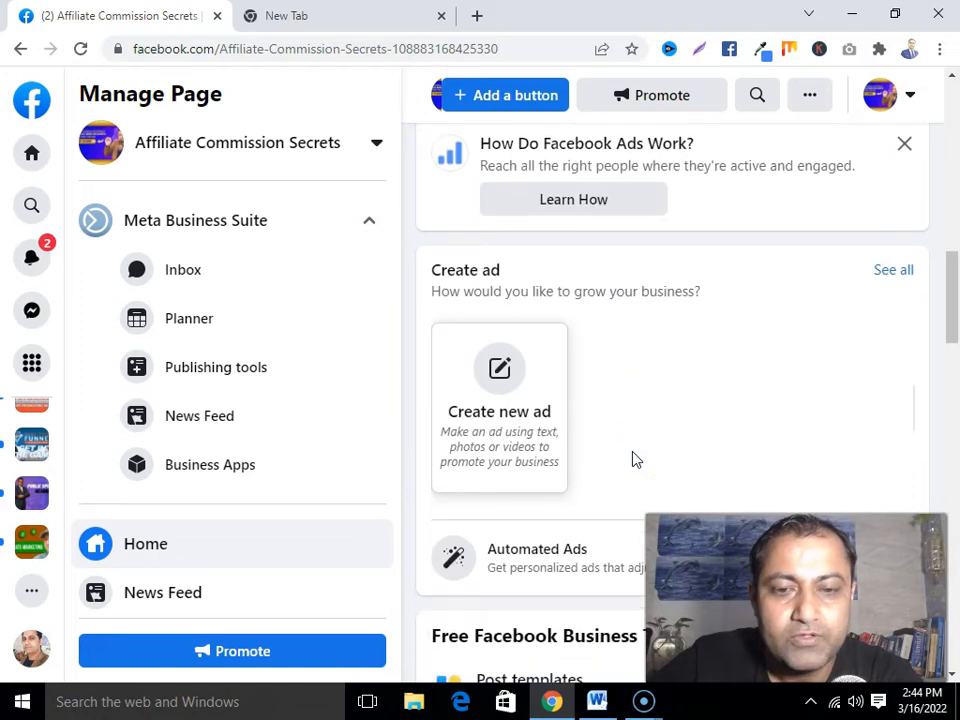
pyautogui.scroll(-5, 632, 460)
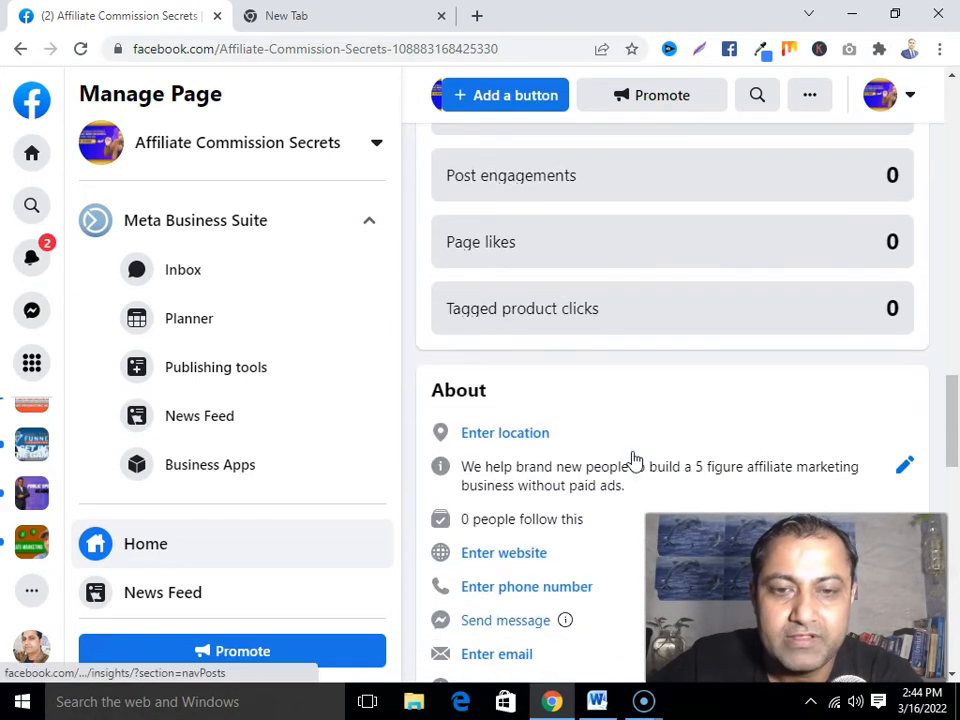
pyautogui.scroll(4, 632, 458)
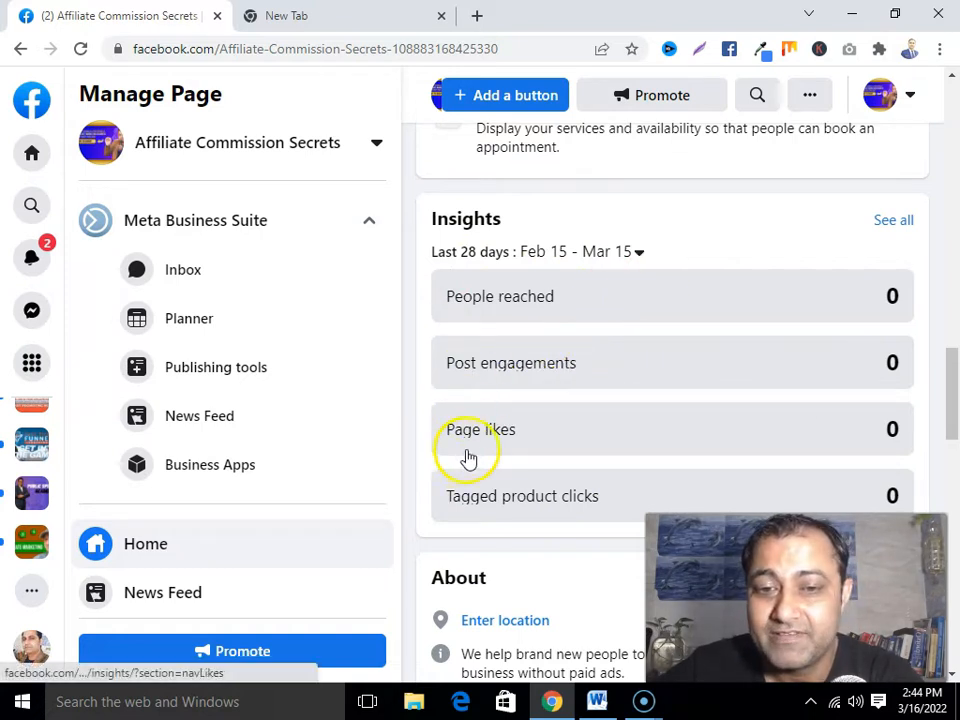
pyautogui.scroll(-2, 474, 553)
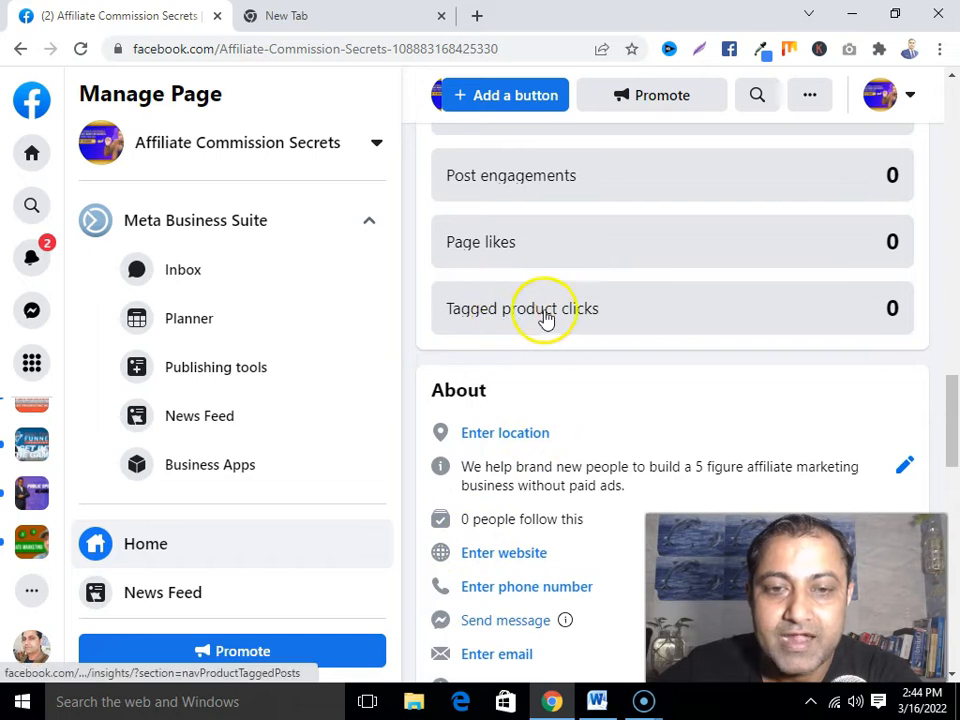
pyautogui.scroll(-1, 596, 408)
pyautogui.scroll(-2, 594, 407)
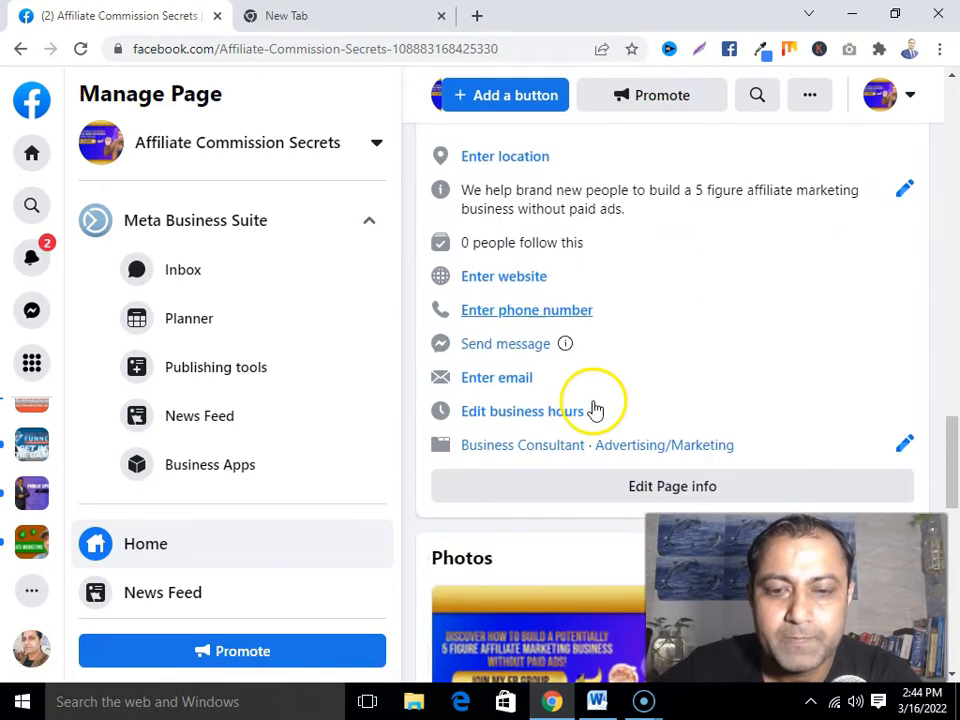
pyautogui.scroll(-2, 594, 405)
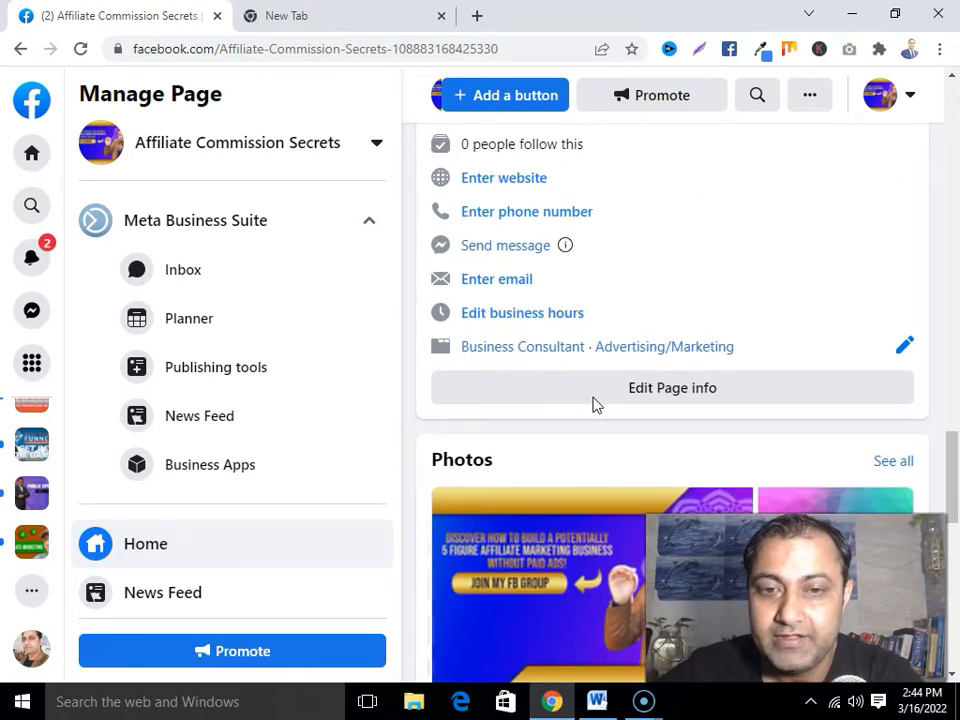
pyautogui.scroll(1, 593, 403)
pyautogui.click(591, 397)
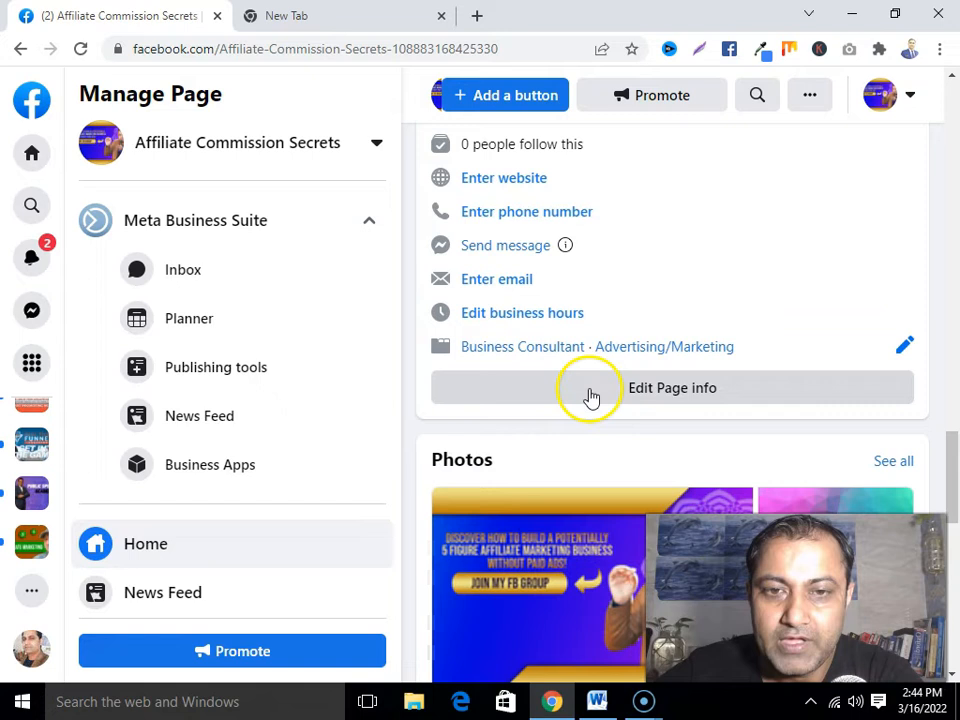
pyautogui.click(482, 184)
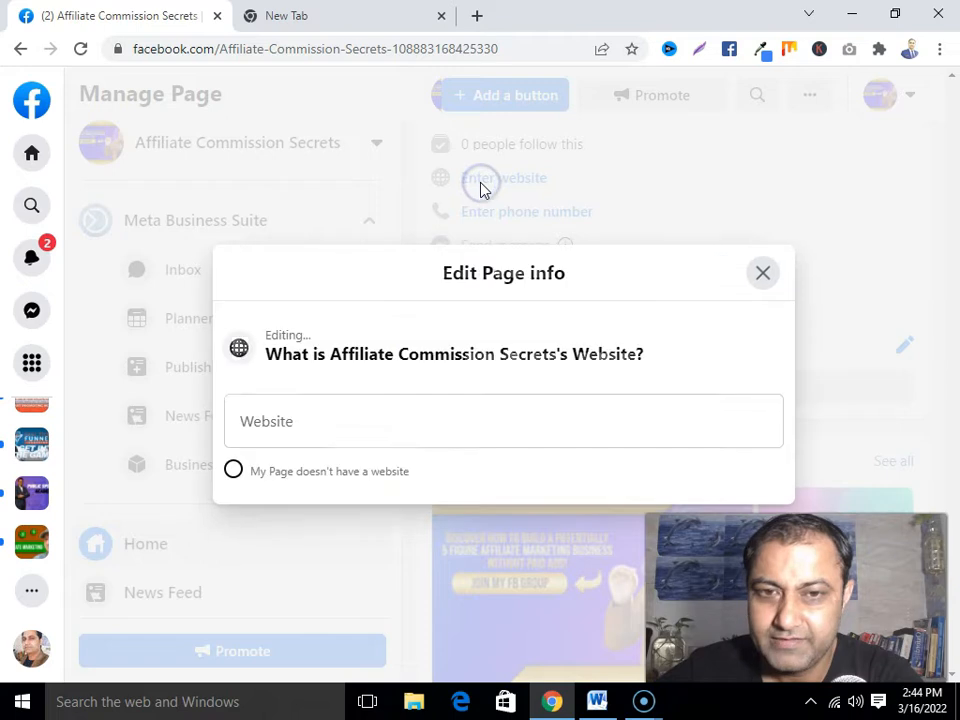
pyautogui.click(379, 434)
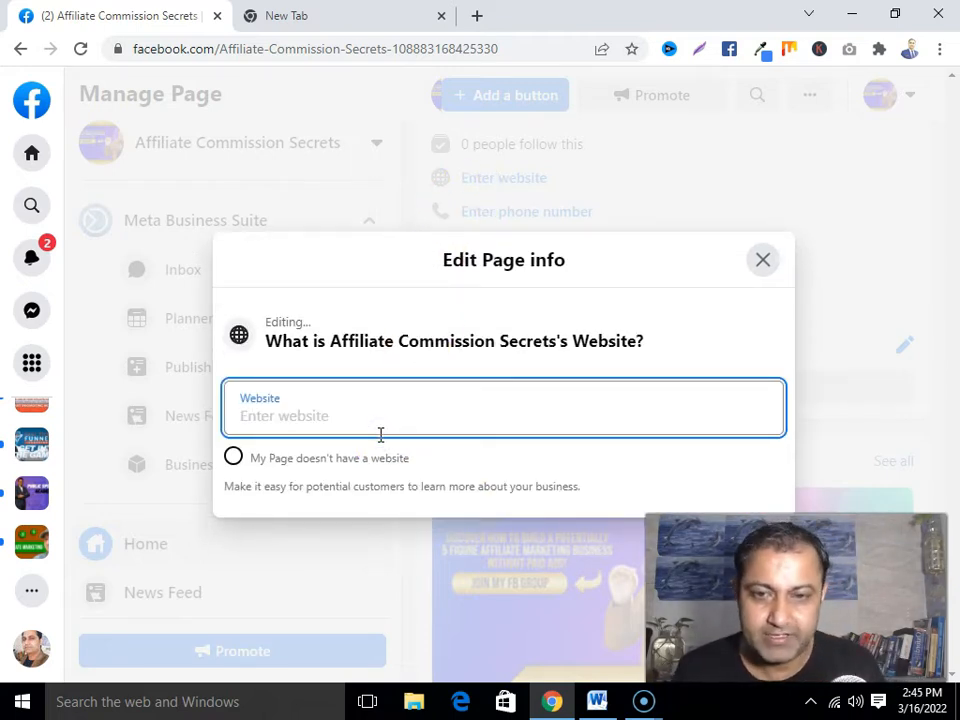
pyautogui.write('h')
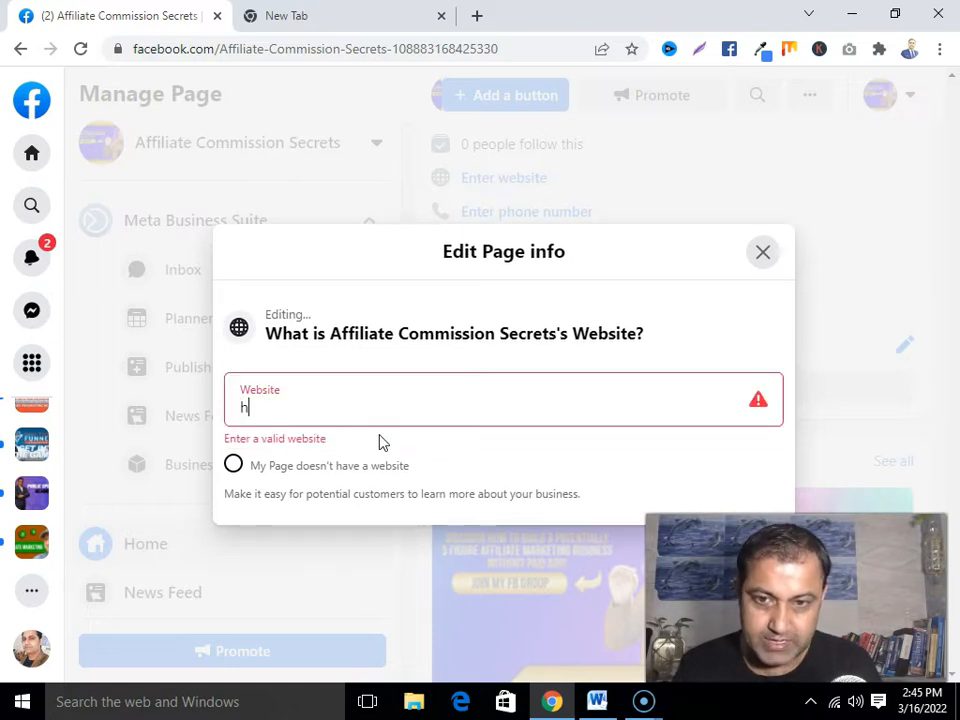
pyautogui.write('ttps://www.digital')
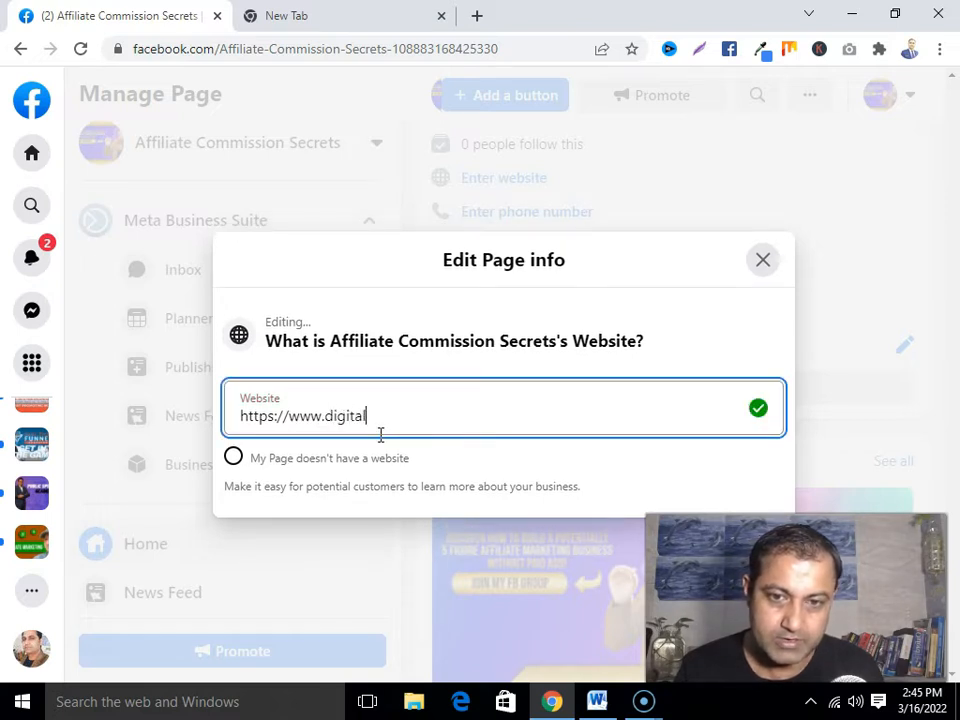
pyautogui.write('affiliatebusiness.com')
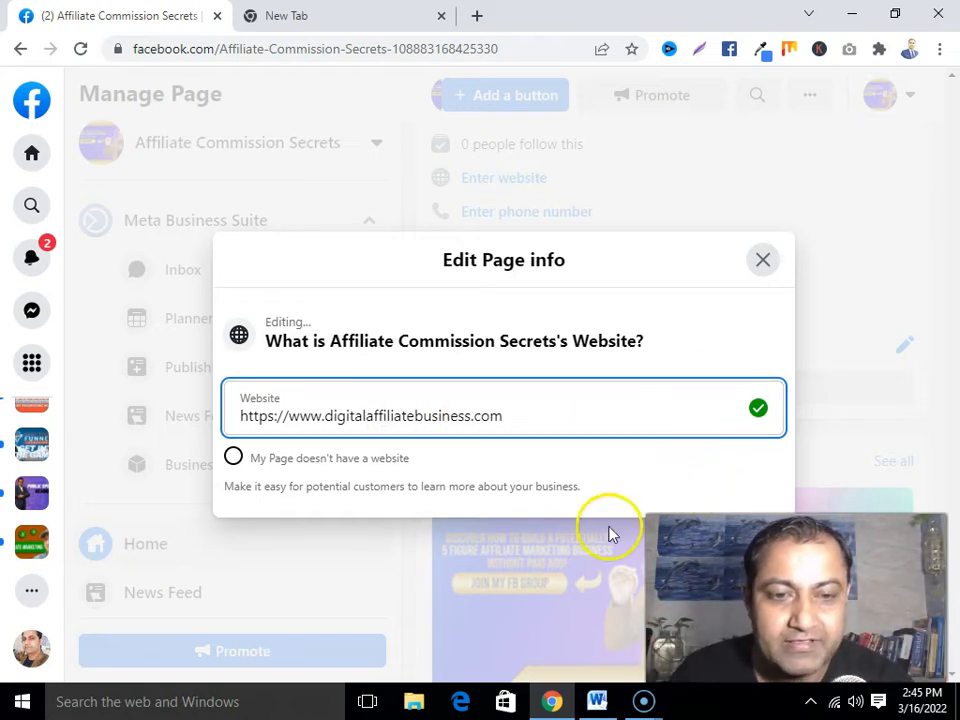
pyautogui.click(648, 472)
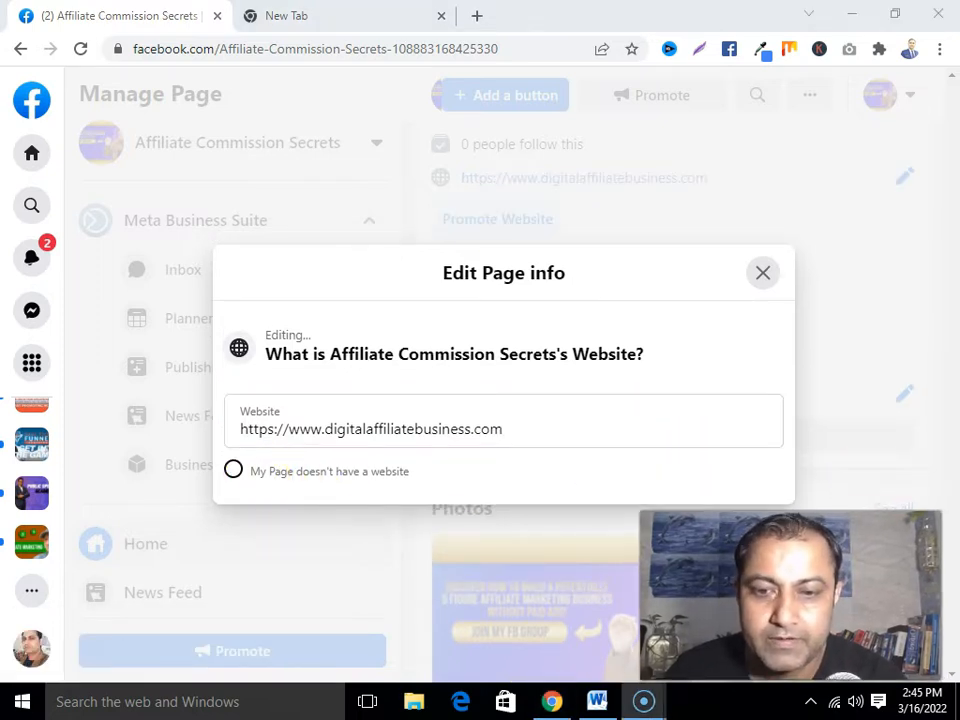
pyautogui.click(763, 277)
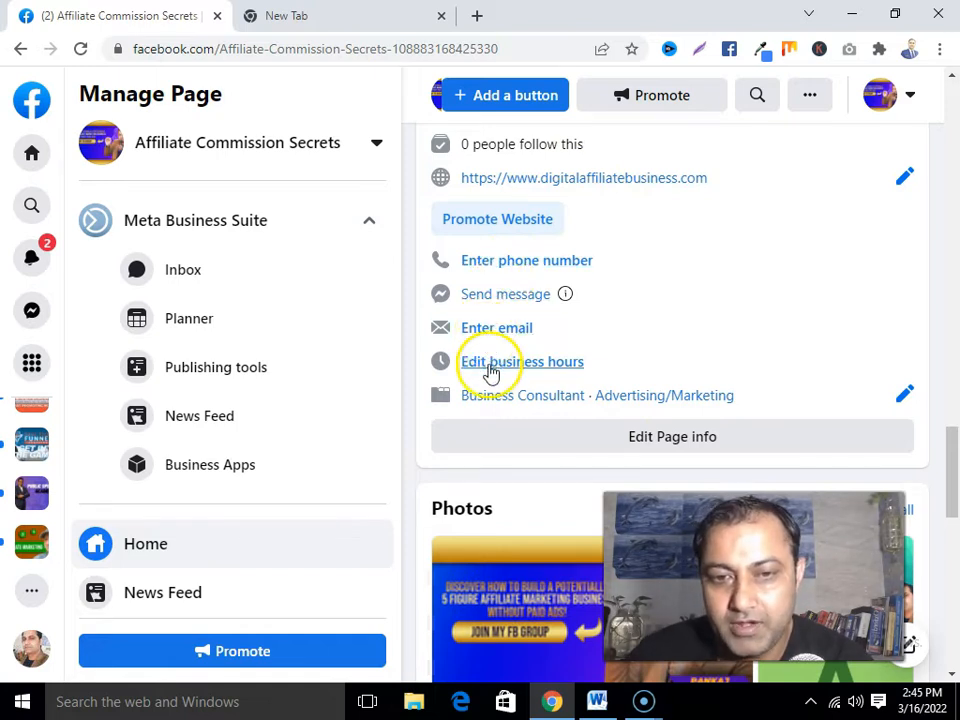
# Start a new post for the Page and look over the kinds of content that can be added to it
pyautogui.scroll(-8, 548, 487)
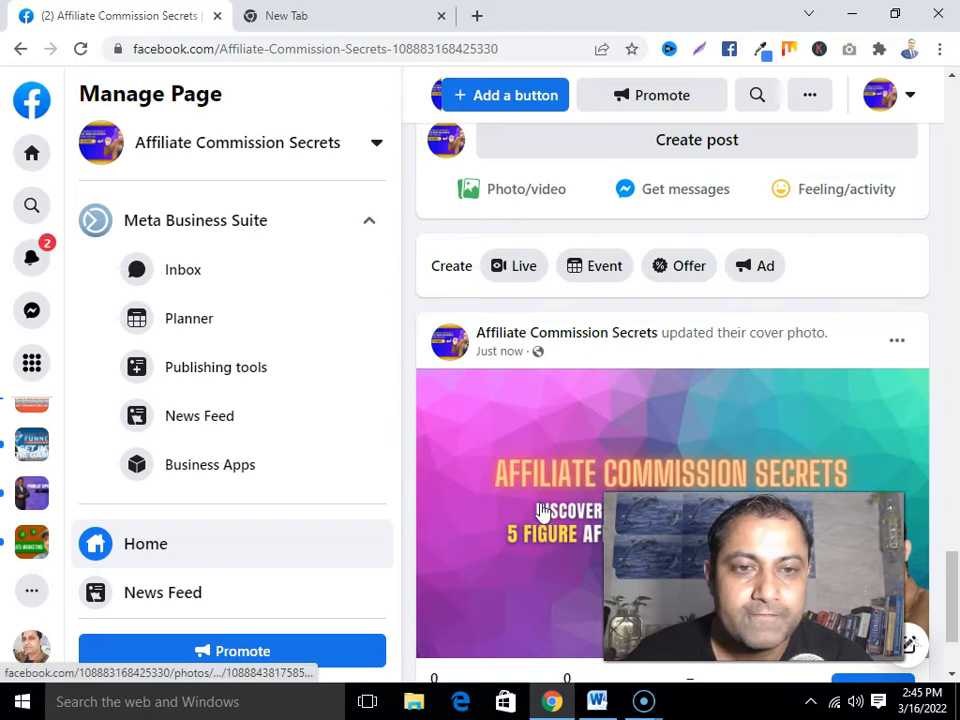
pyautogui.scroll(-2, 541, 511)
pyautogui.scroll(3, 542, 510)
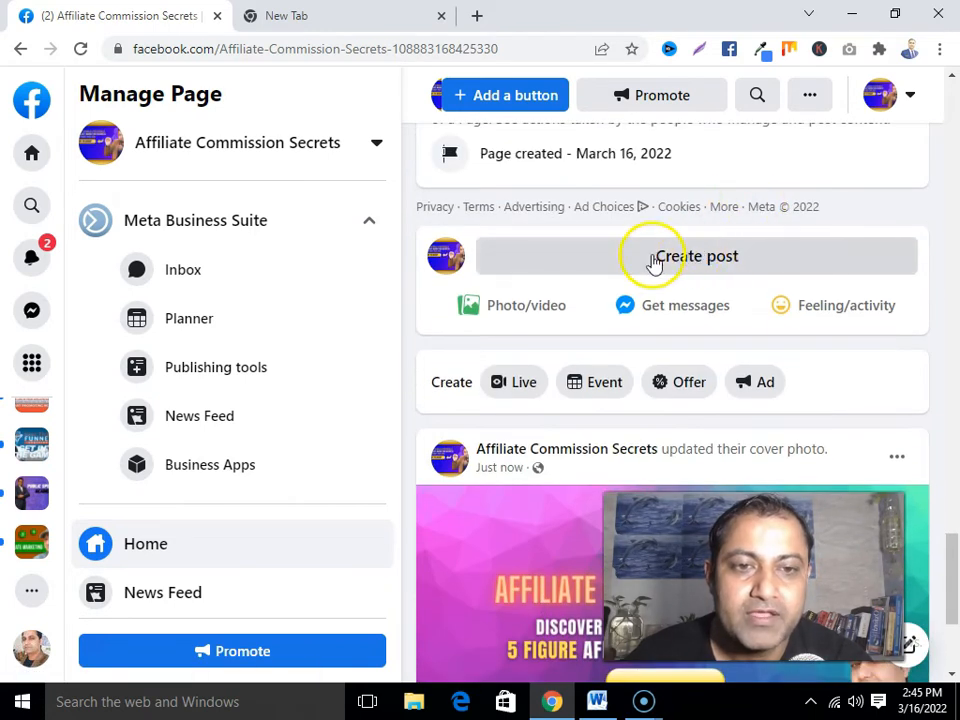
pyautogui.click(681, 260)
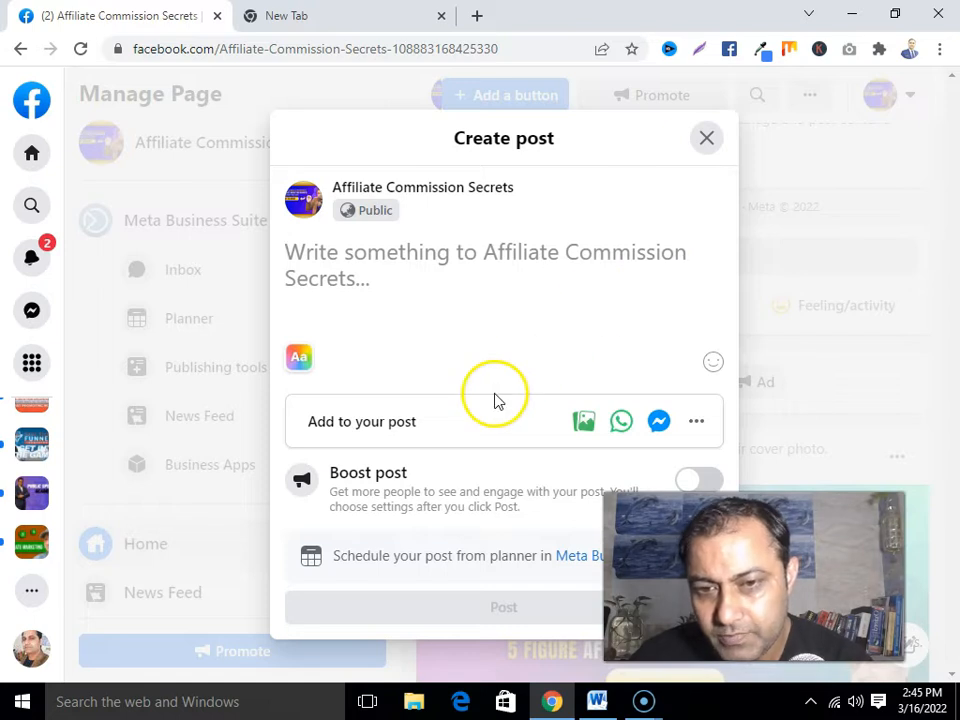
pyautogui.click(698, 421)
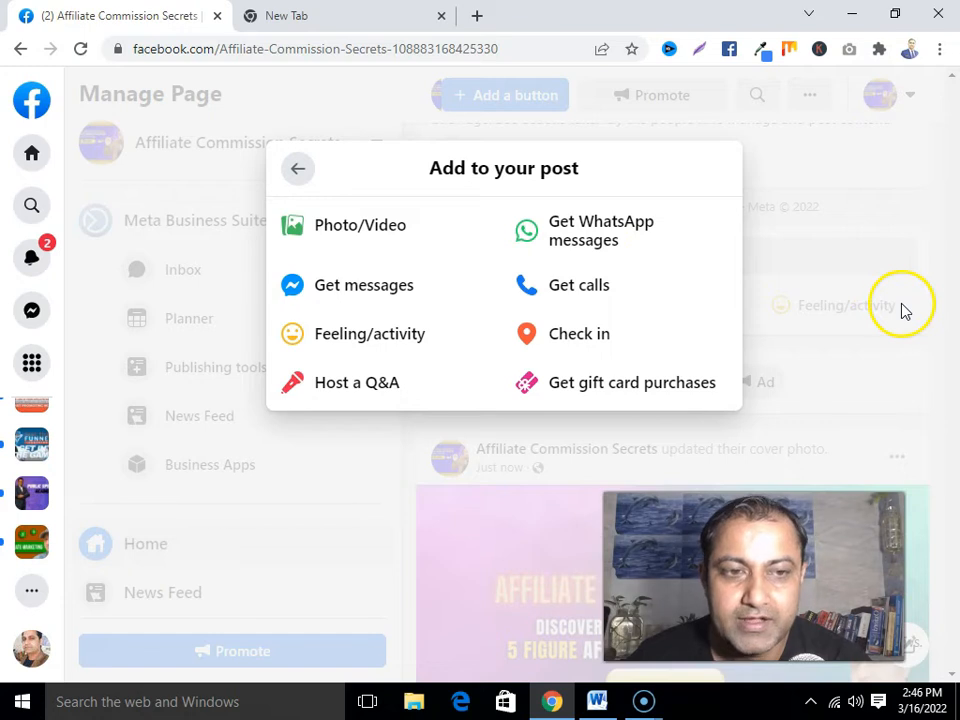
pyautogui.click(935, 405)
# Begin the post's text with "If you want to solve your money problem, then start publishing till 365 days"
pyautogui.click(571, 253)
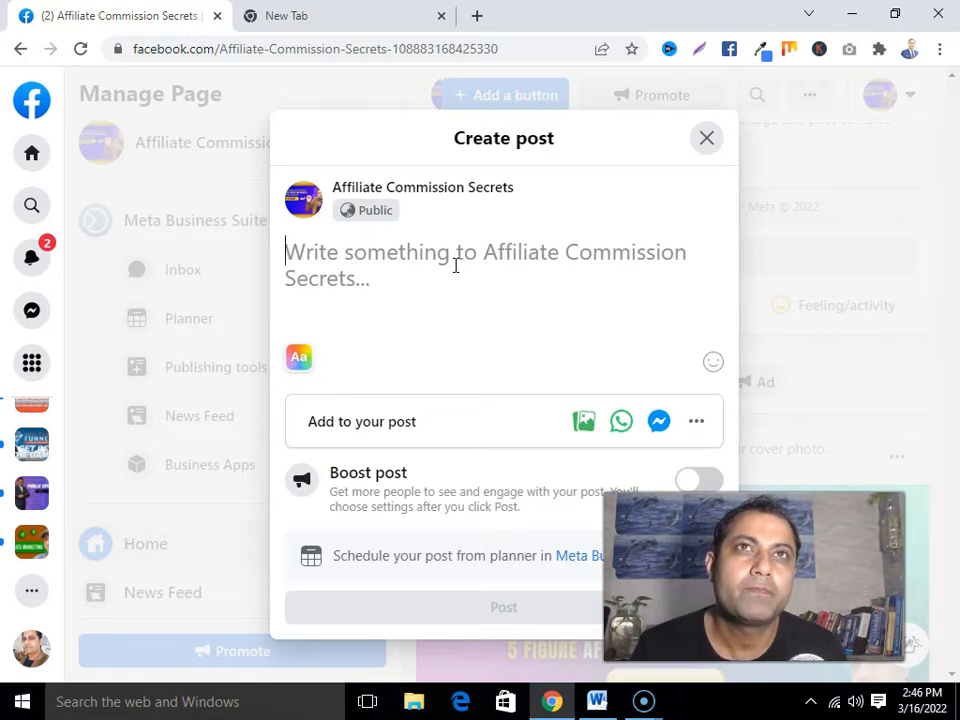
pyautogui.write('If you')
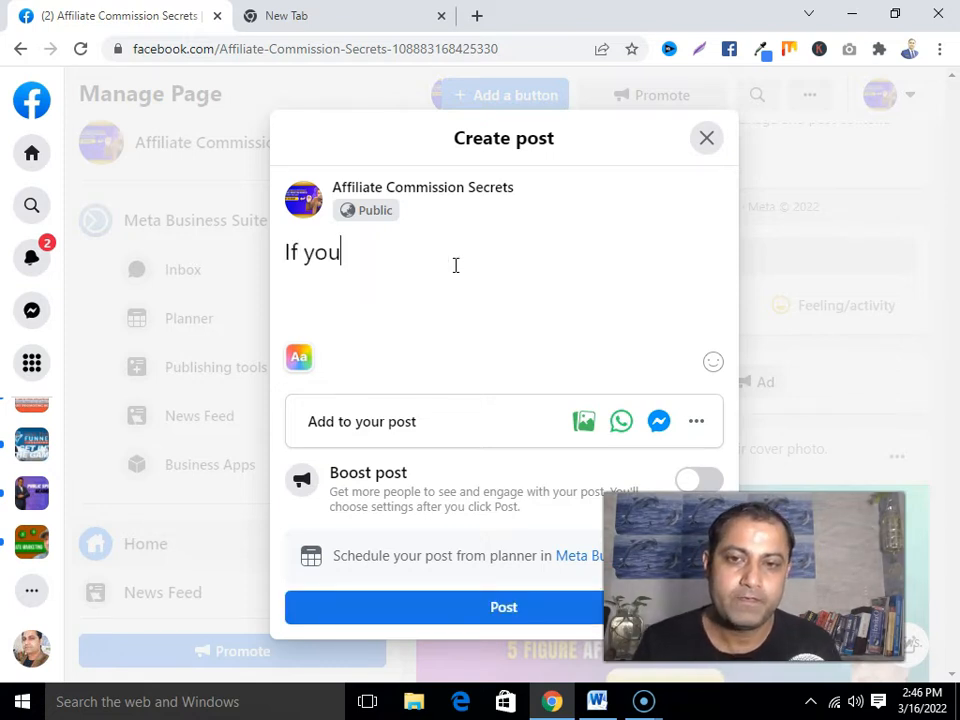
pyautogui.write(' want to solv')
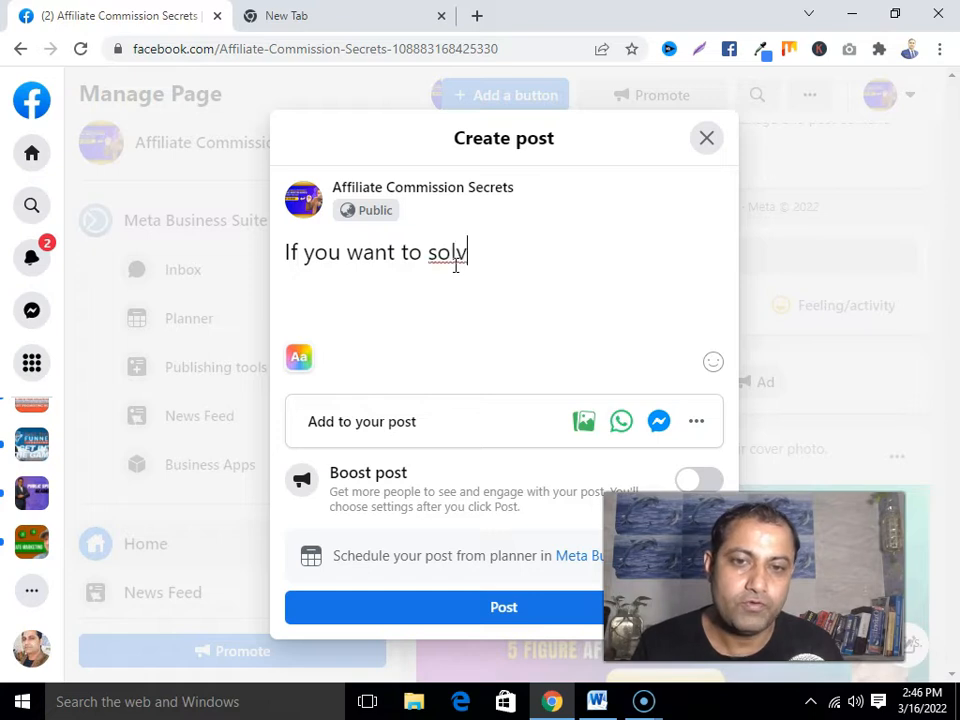
pyautogui.write('e your mone')
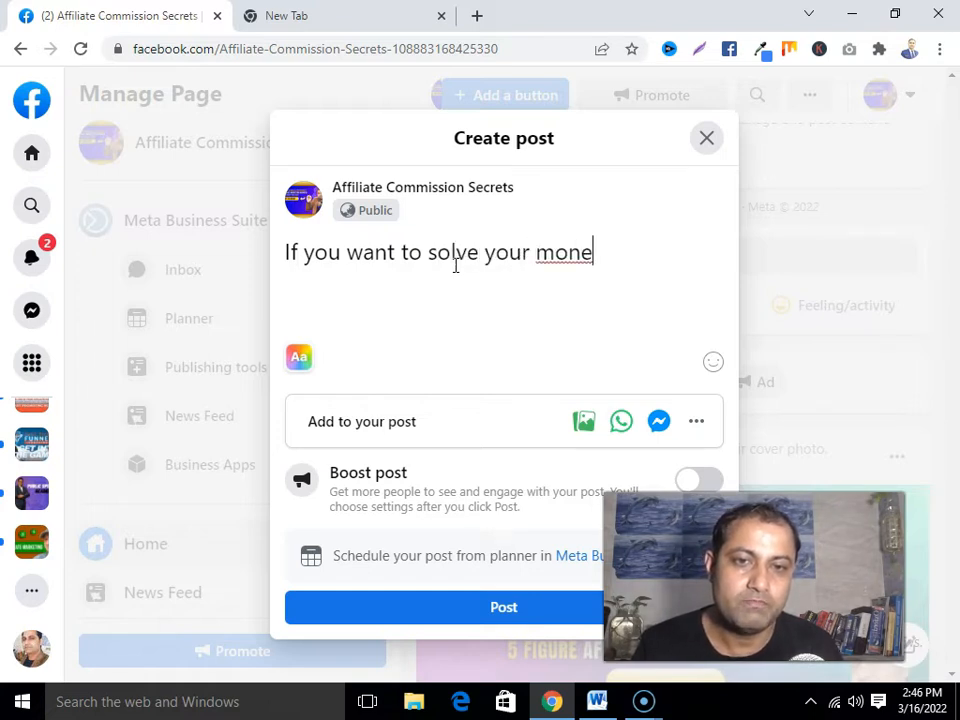
pyautogui.write('y problem')
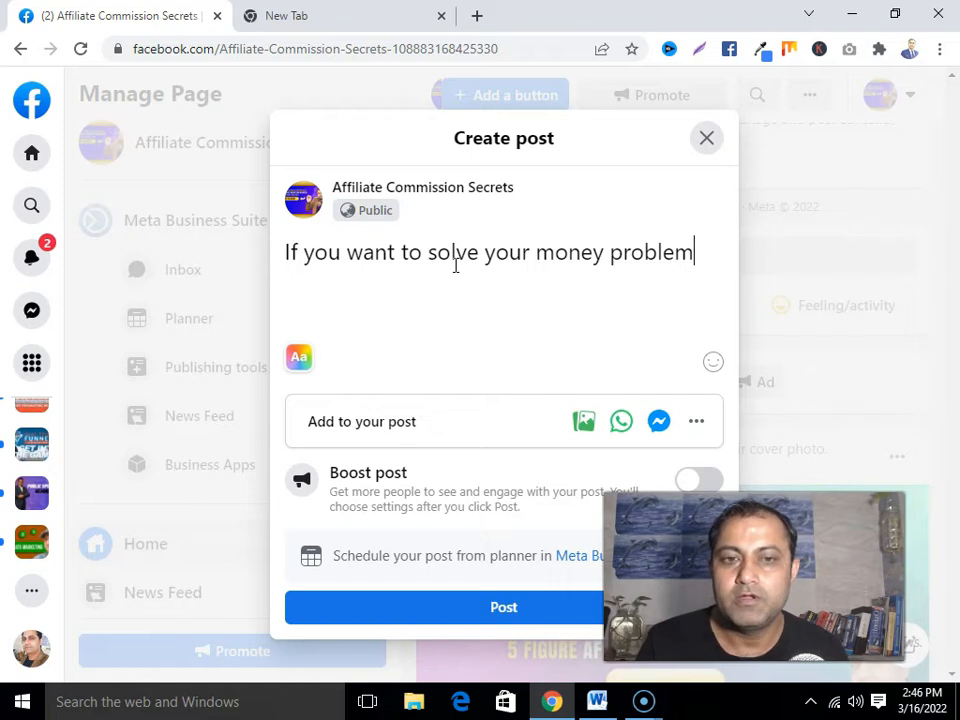
pyautogui.write(', then st')
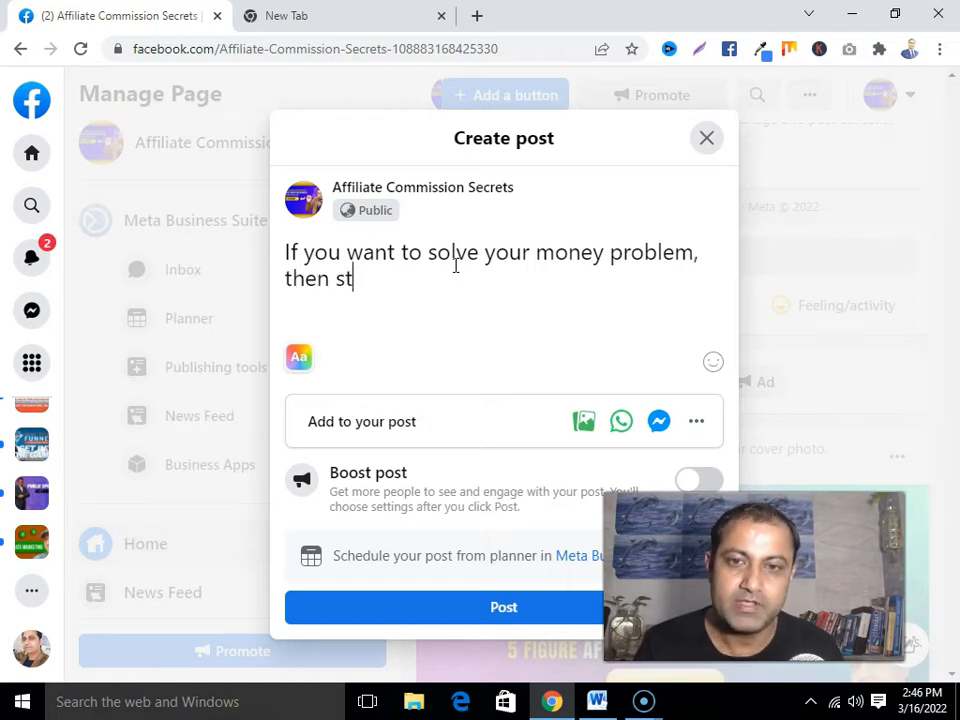
pyautogui.write('art publi')
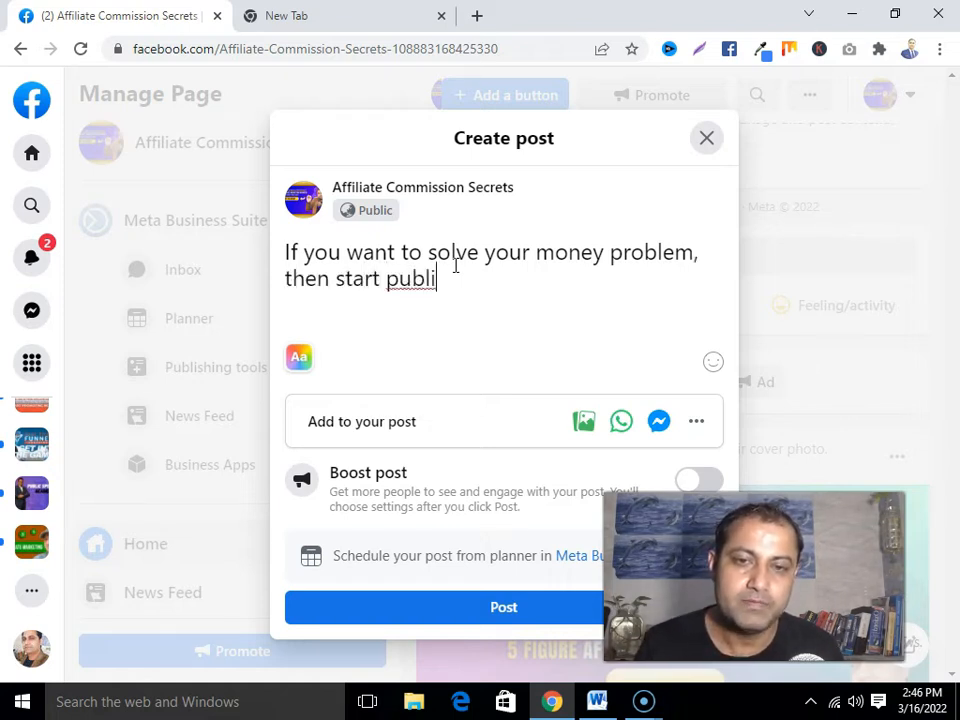
pyautogui.write('shing till 3')
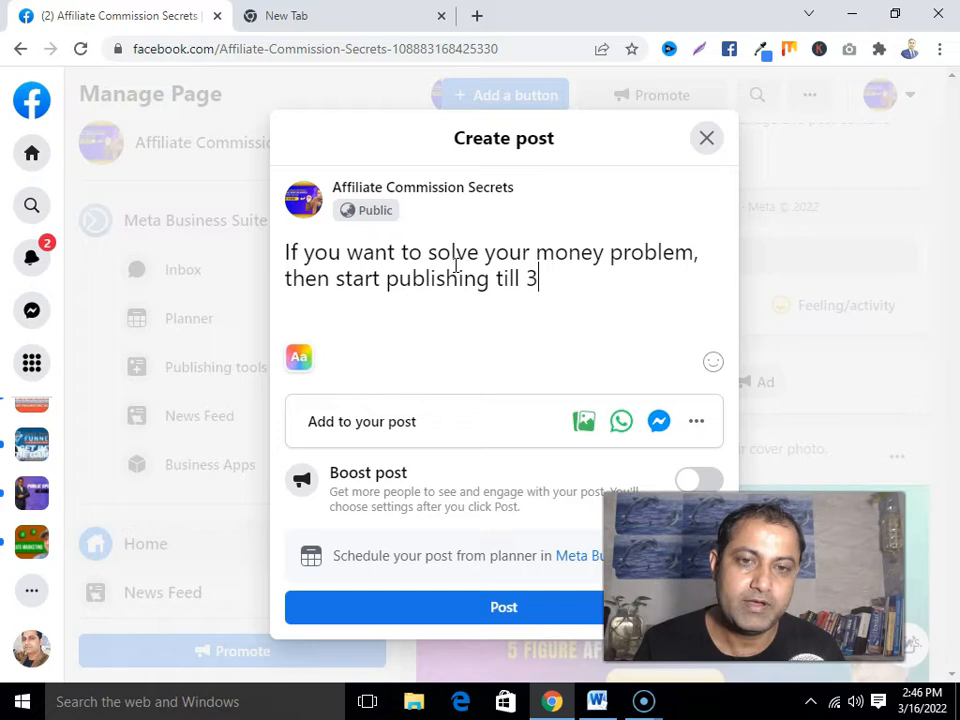
pyautogui.write('65 days.')
pyautogui.press('BackSpace')
# Continue the post's sentence with "and if you publish till 365 days then all of your money problem will be gone."
pyautogui.write('and if ')
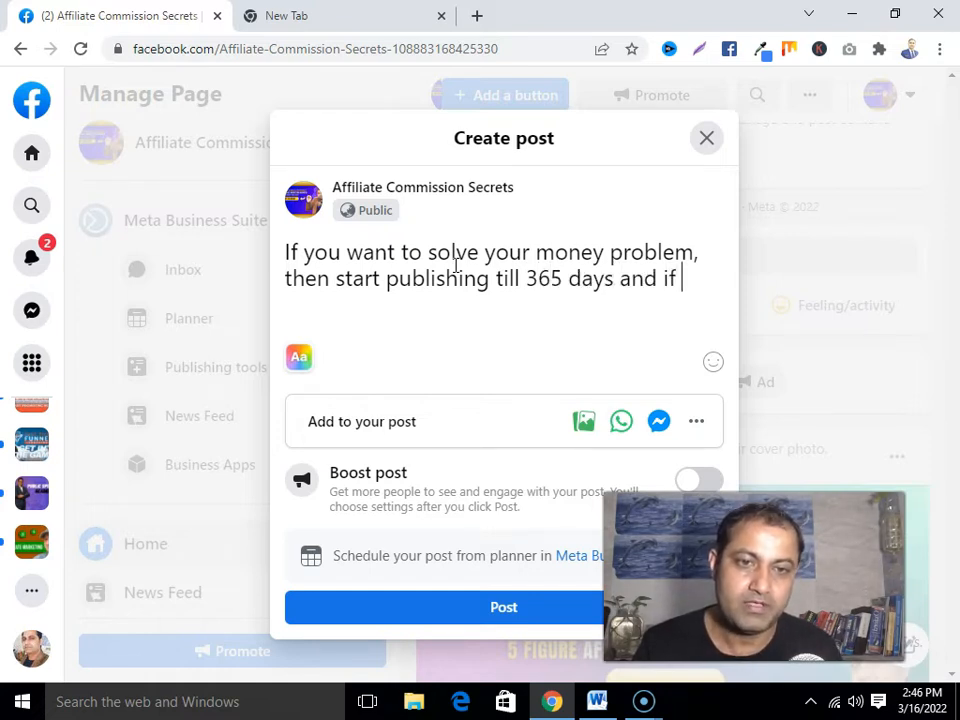
pyautogui.write('you publish ')
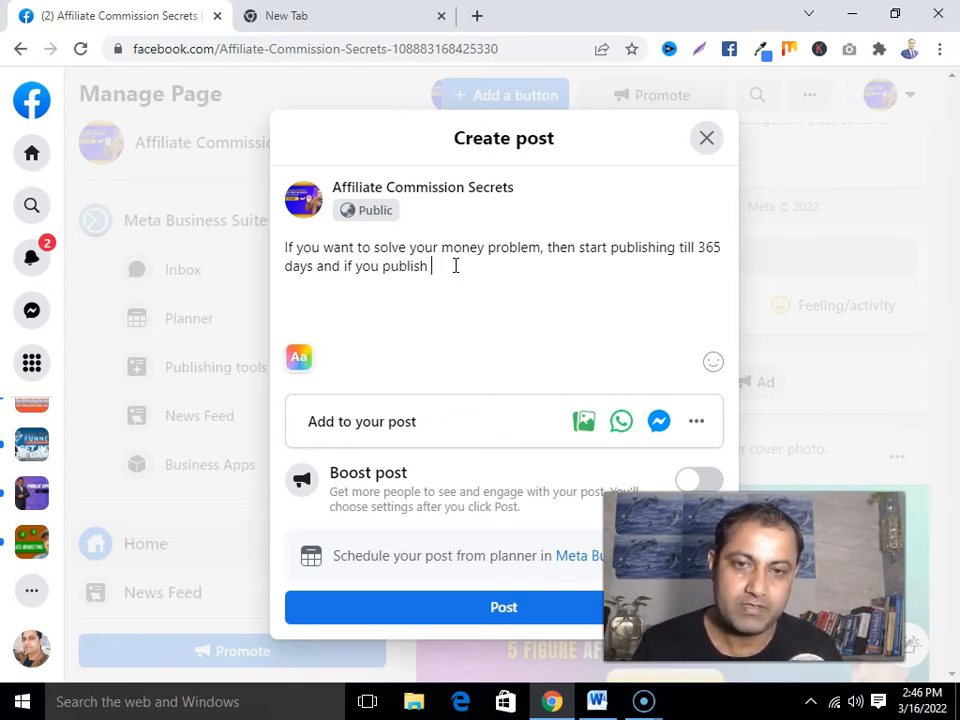
pyautogui.write('till ')
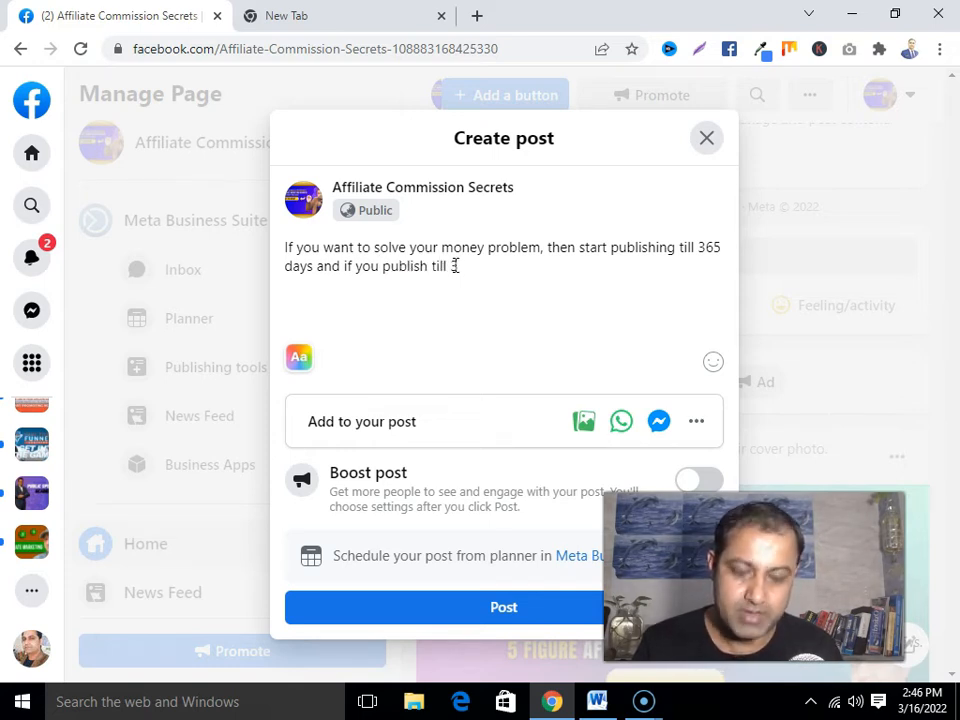
pyautogui.write('365 days the')
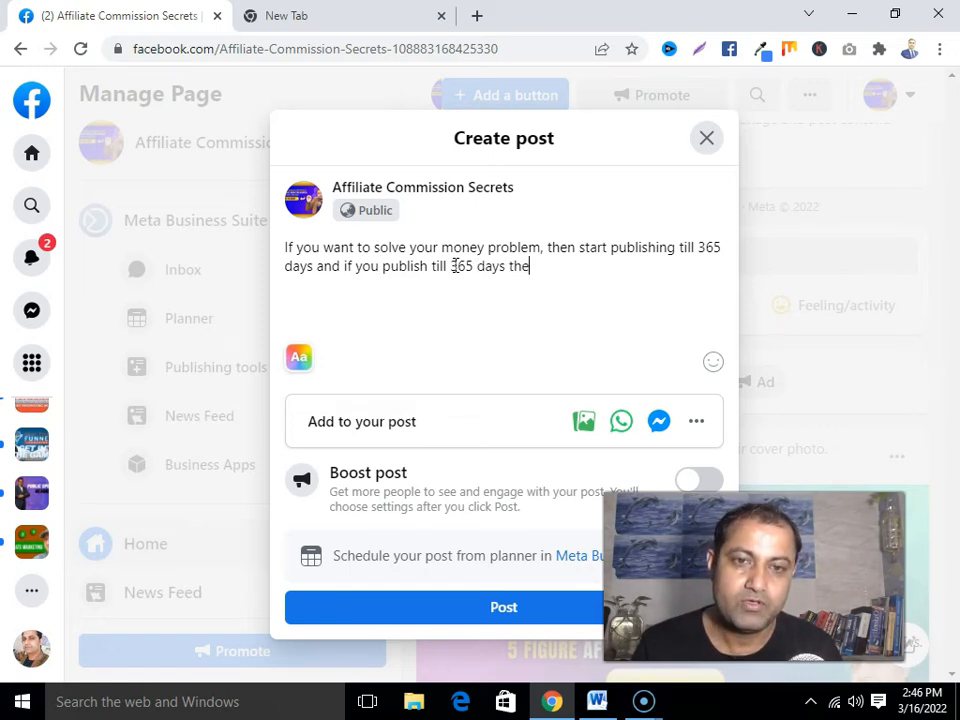
pyautogui.write('y')
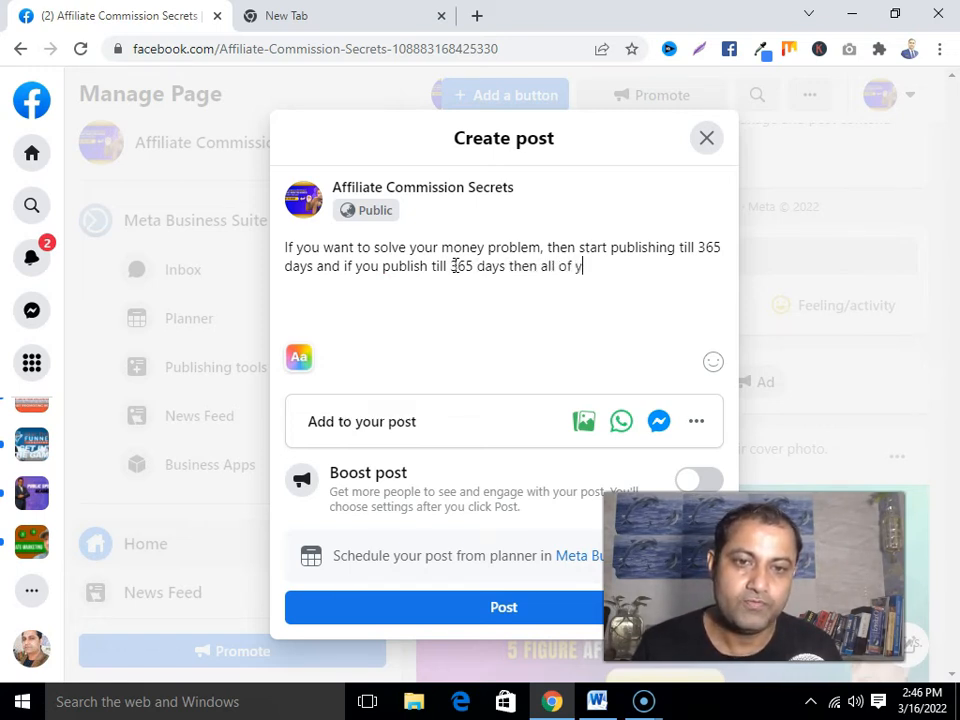
pyautogui.write('our money probl')
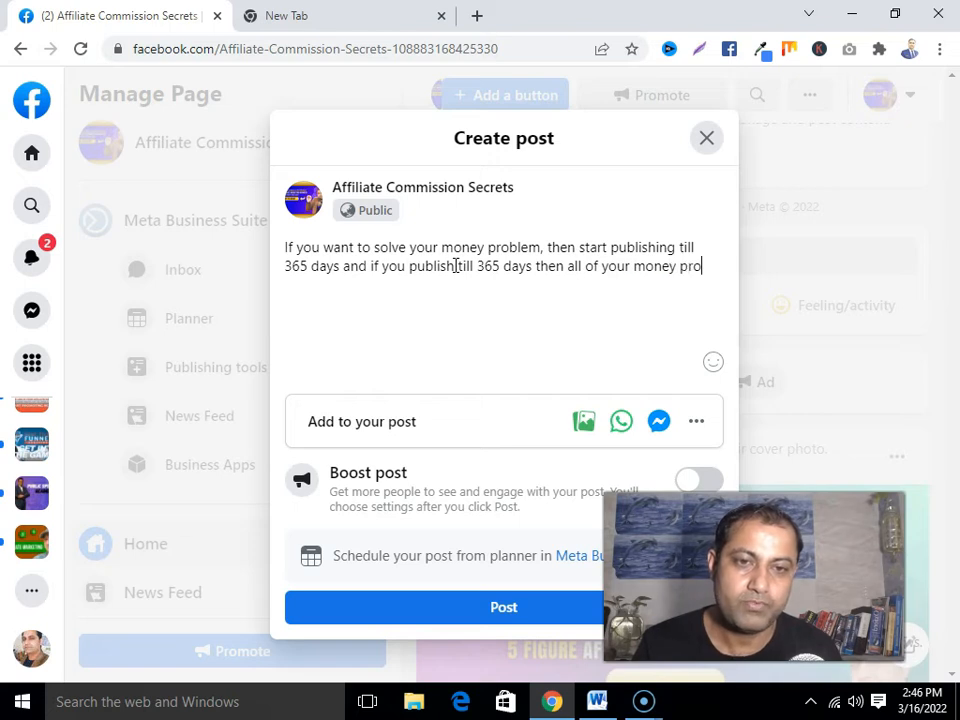
pyautogui.write('em ')
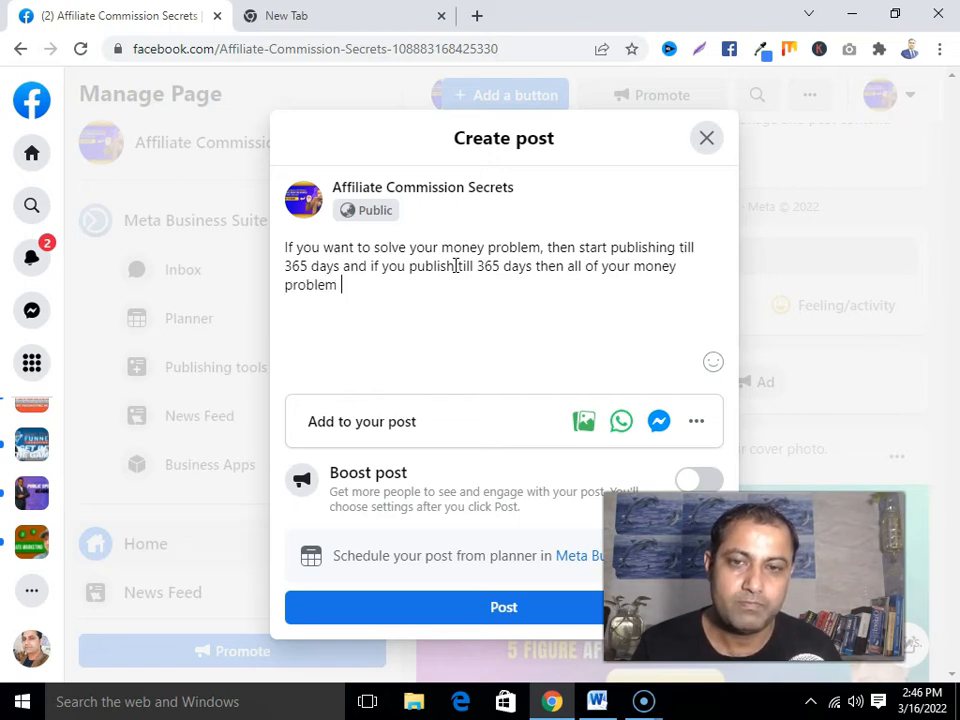
pyautogui.write('will be gone.')
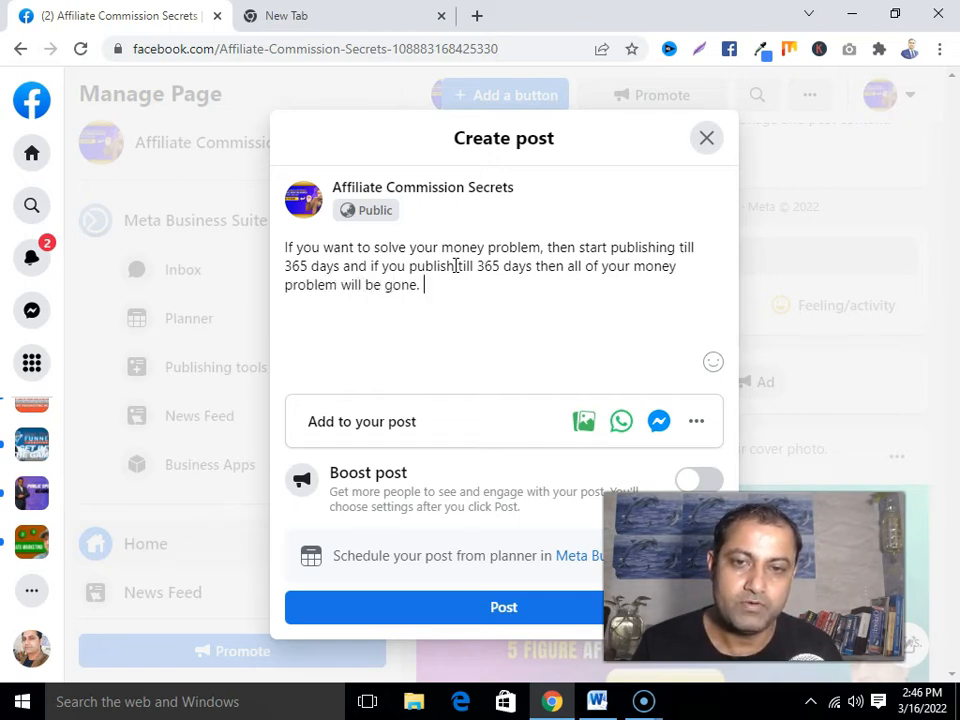
# Add a new paragraph to the post: "BTW if you want to learn how to start online business then join One Funnel away Challenge."
pyautogui.press('Return')
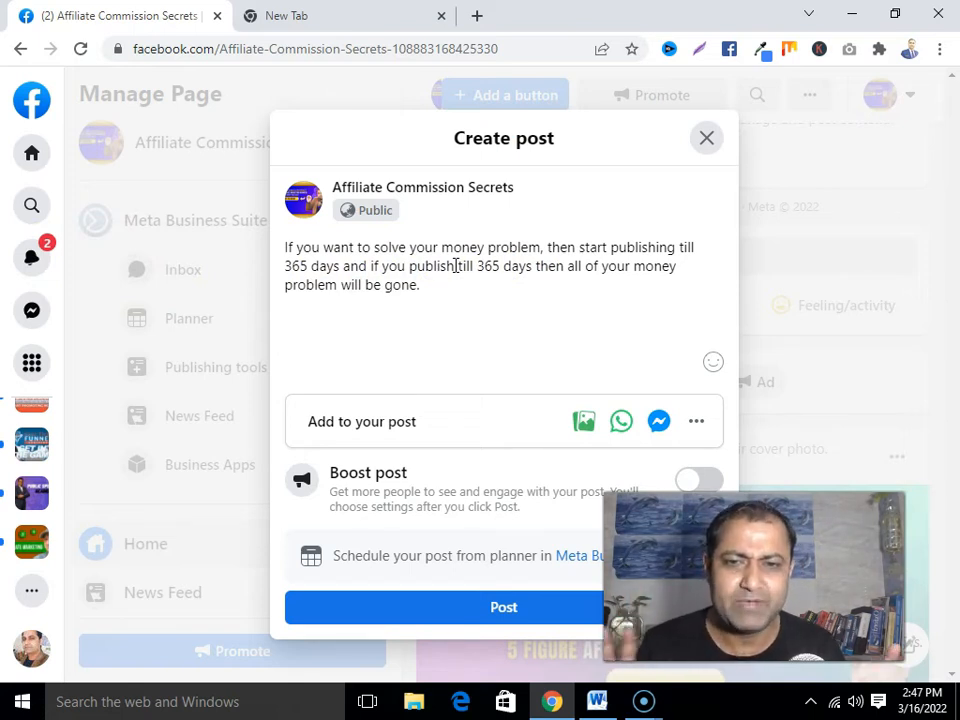
pyautogui.write('B')
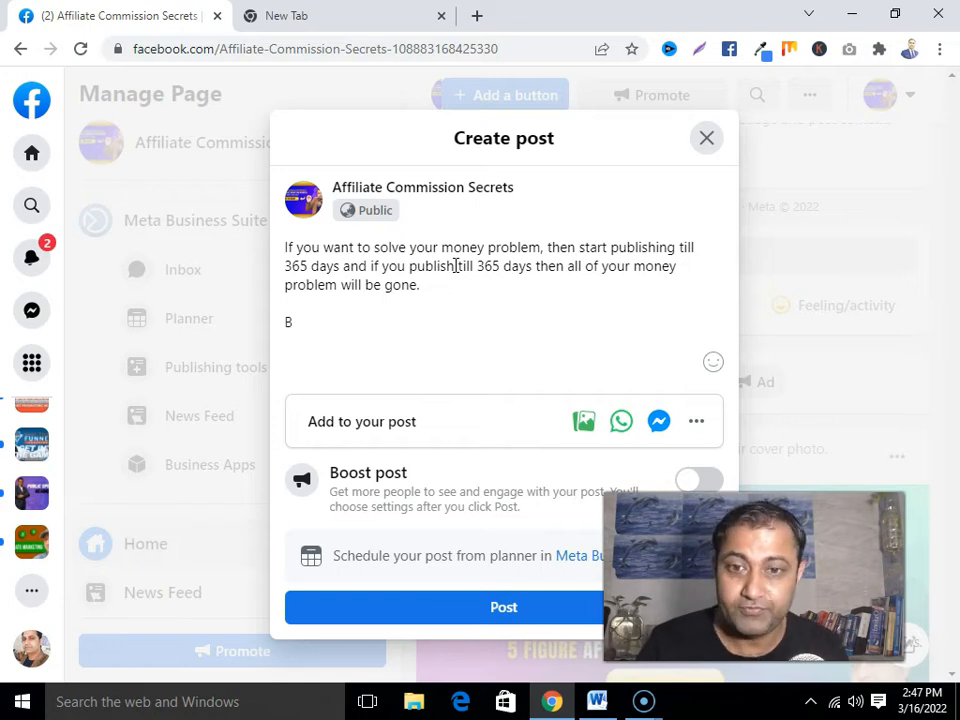
pyautogui.write('TW if you want to lear')
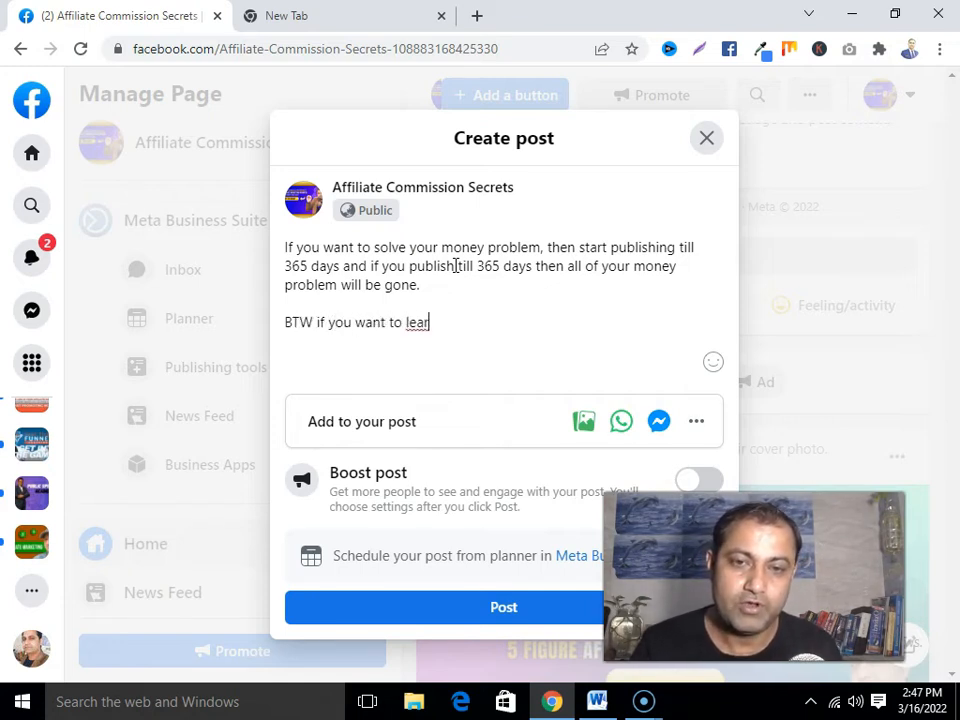
pyautogui.write('n how to start')
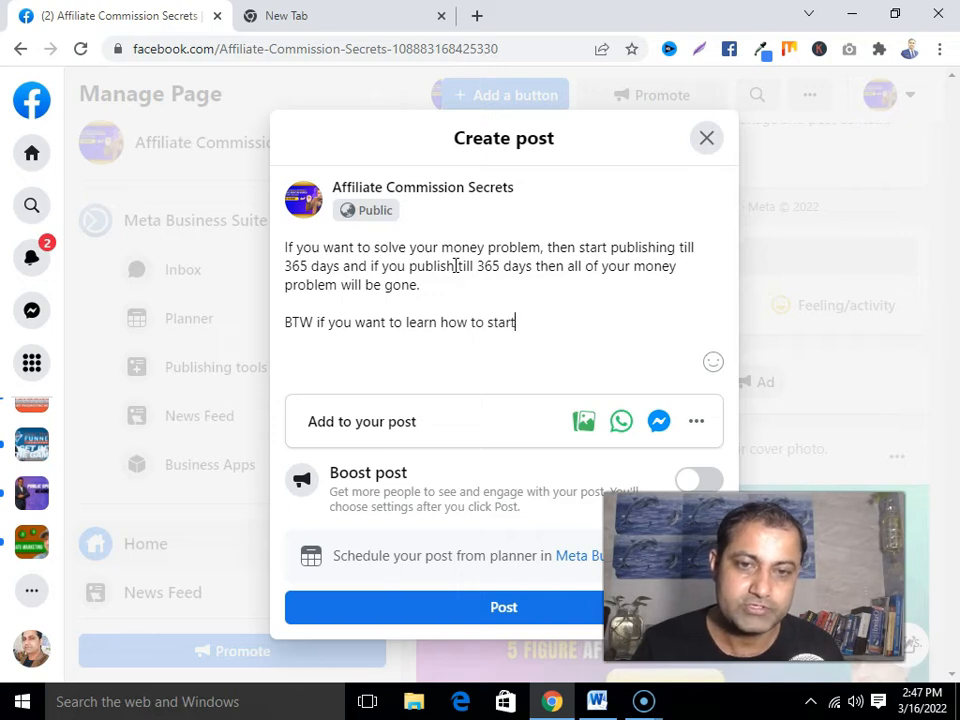
pyautogui.write(' on')
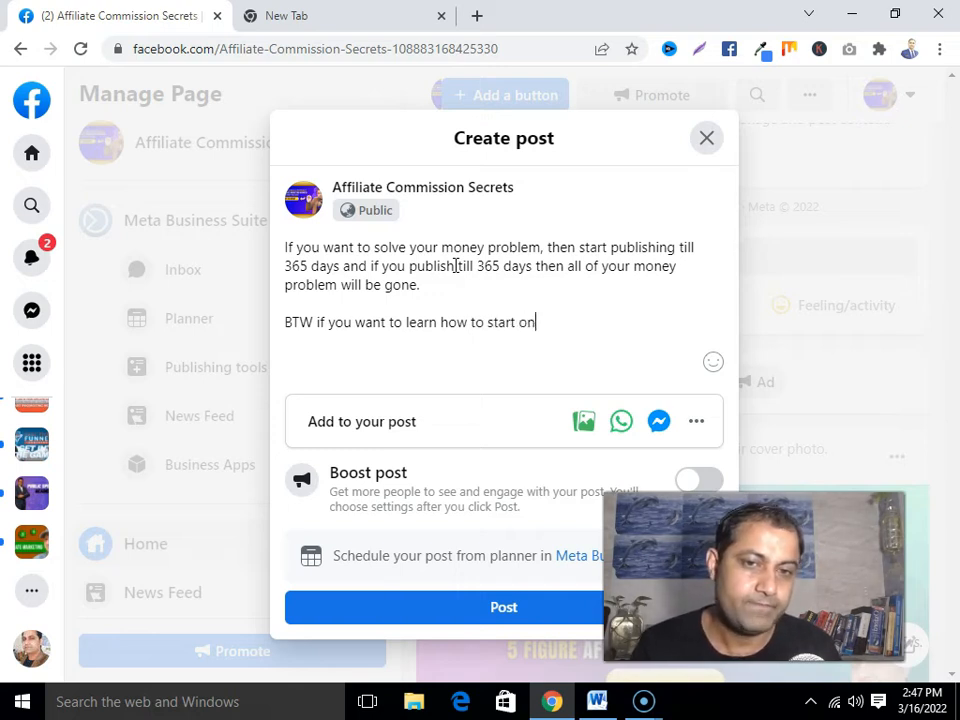
pyautogui.write('line business ')
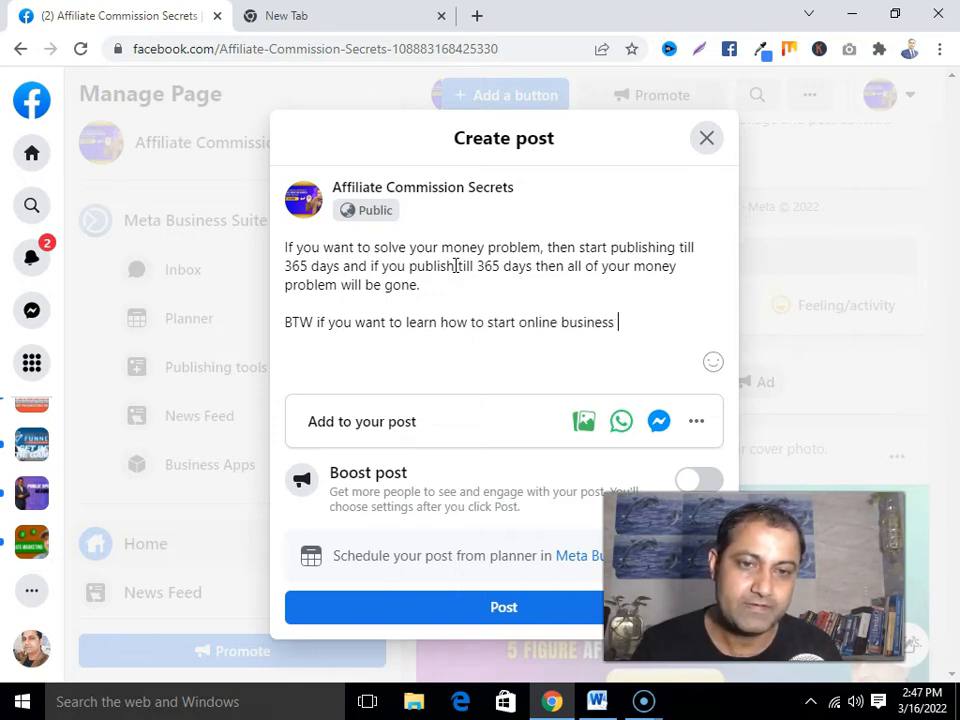
pyautogui.write('then join ')
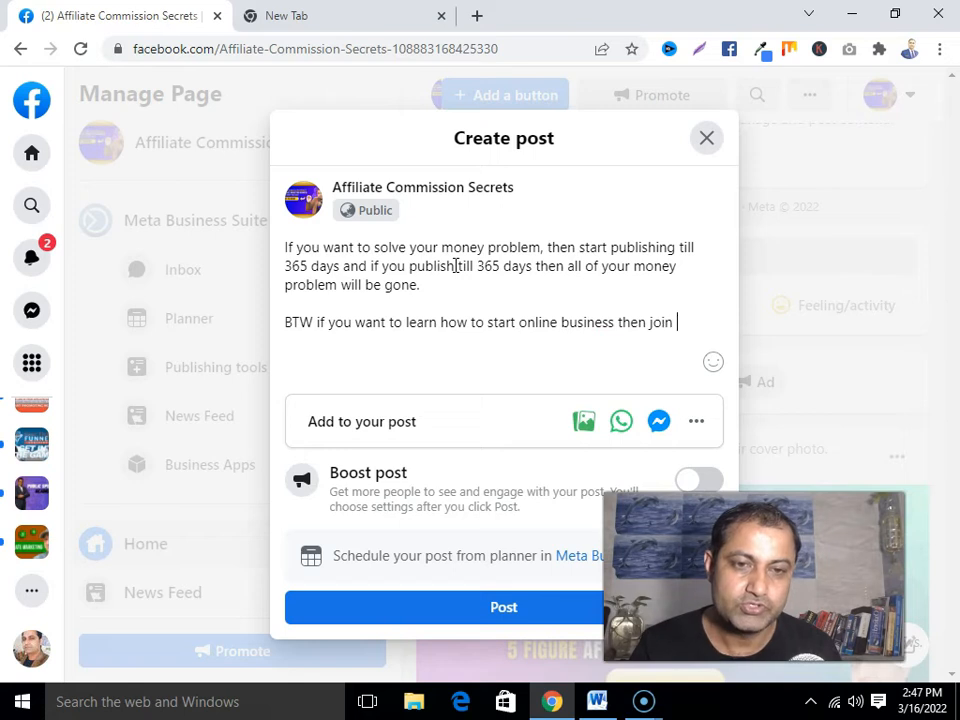
pyautogui.write('One Funn')
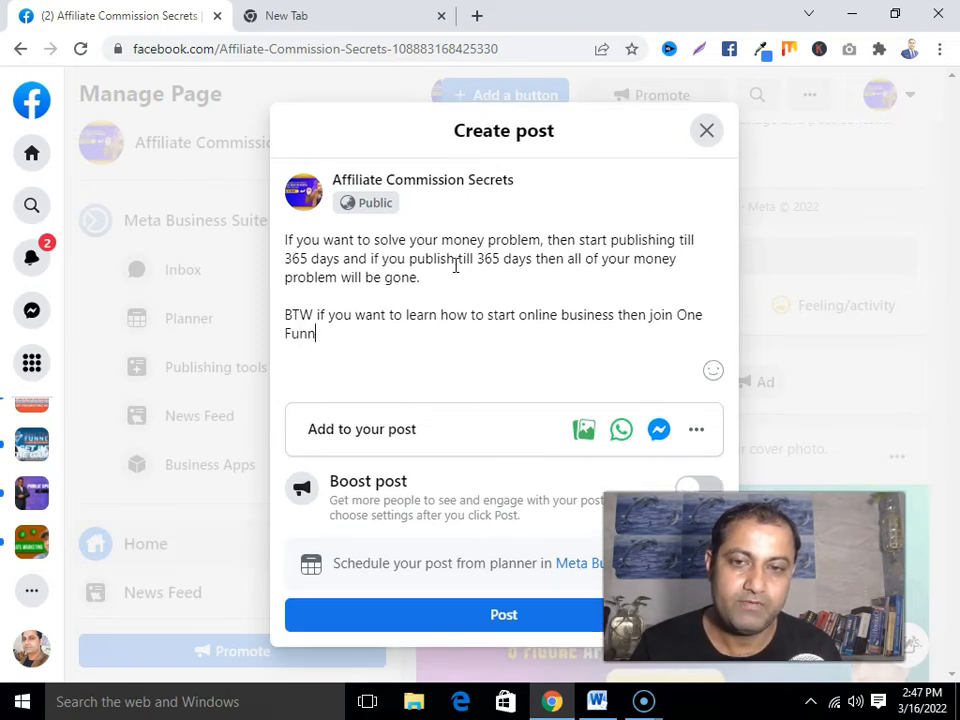
pyautogui.write('el away Challenge')
pyautogui.press('BackSpace')
pyautogui.write('.')
# End the post with a separate line reading "Link is in my BIO" and publish it on the Page
pyautogui.press('Return')
pyautogui.press('Return')
pyautogui.write('Link is in my BIO')
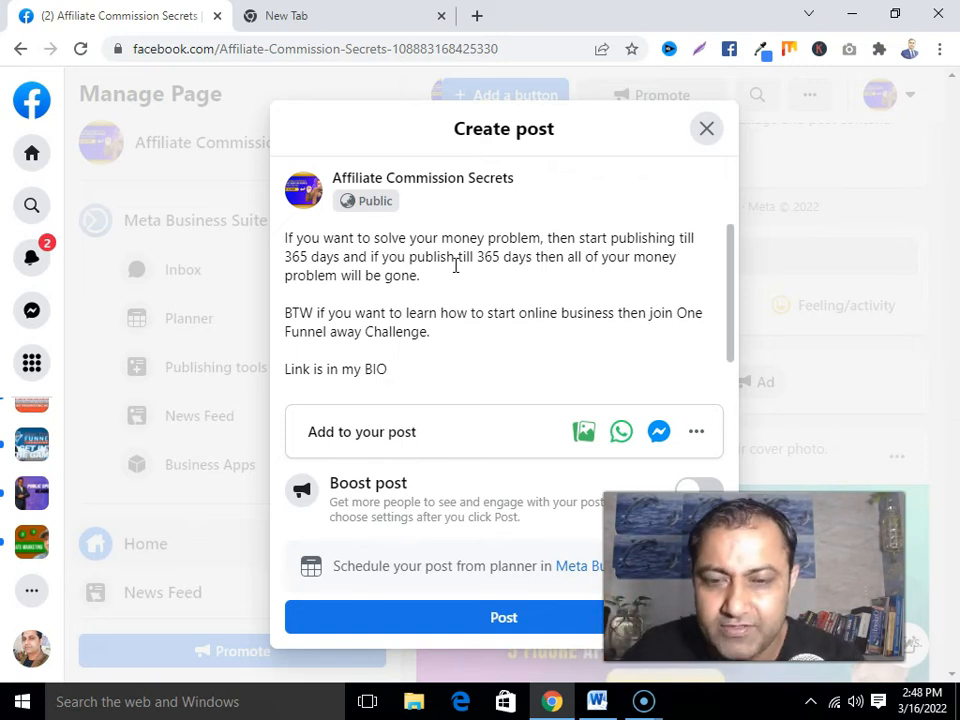
pyautogui.scroll(-1, 456, 268)
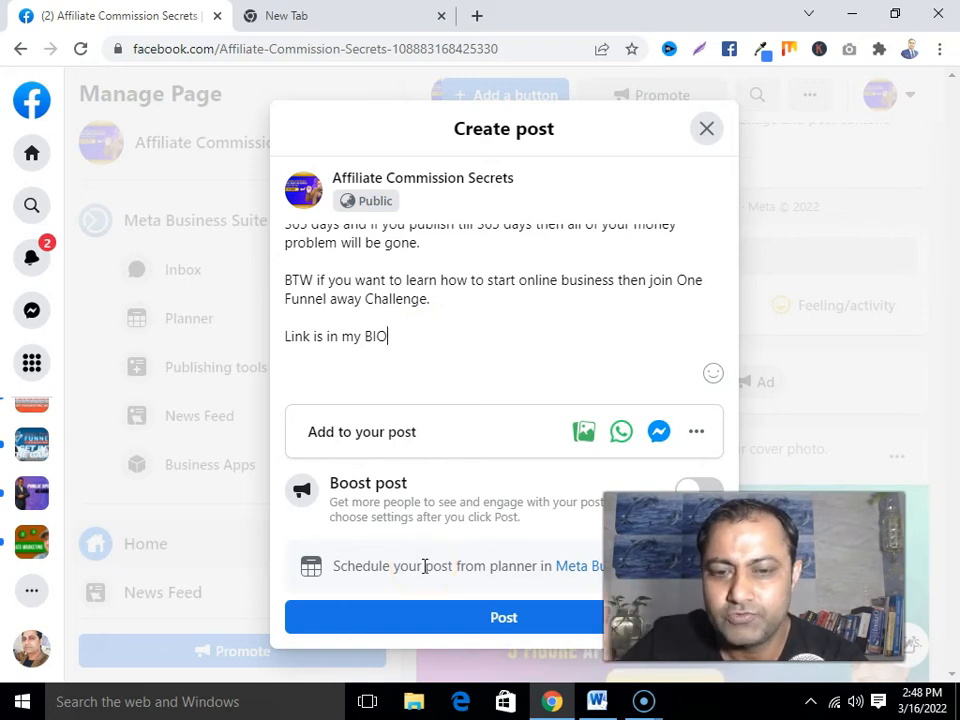
pyautogui.click(503, 619)
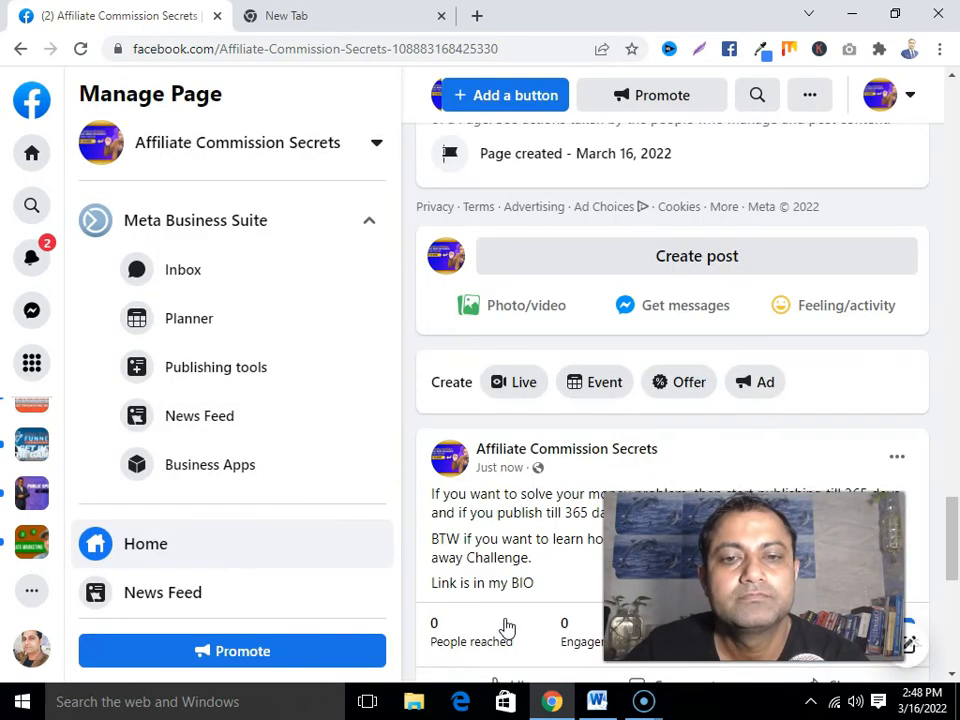
# Look over the published post, the website link and other details in the Page's About section, and the Page's insights, tips and friend invitations
pyautogui.scroll(-2, 600, 396)
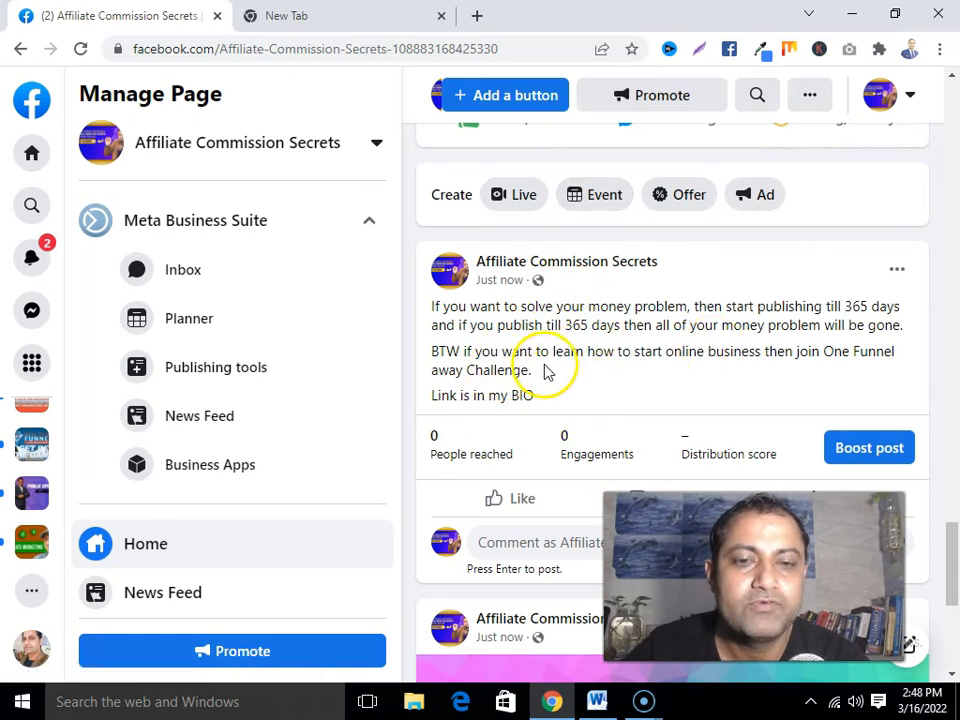
pyautogui.scroll(-5, 620, 390)
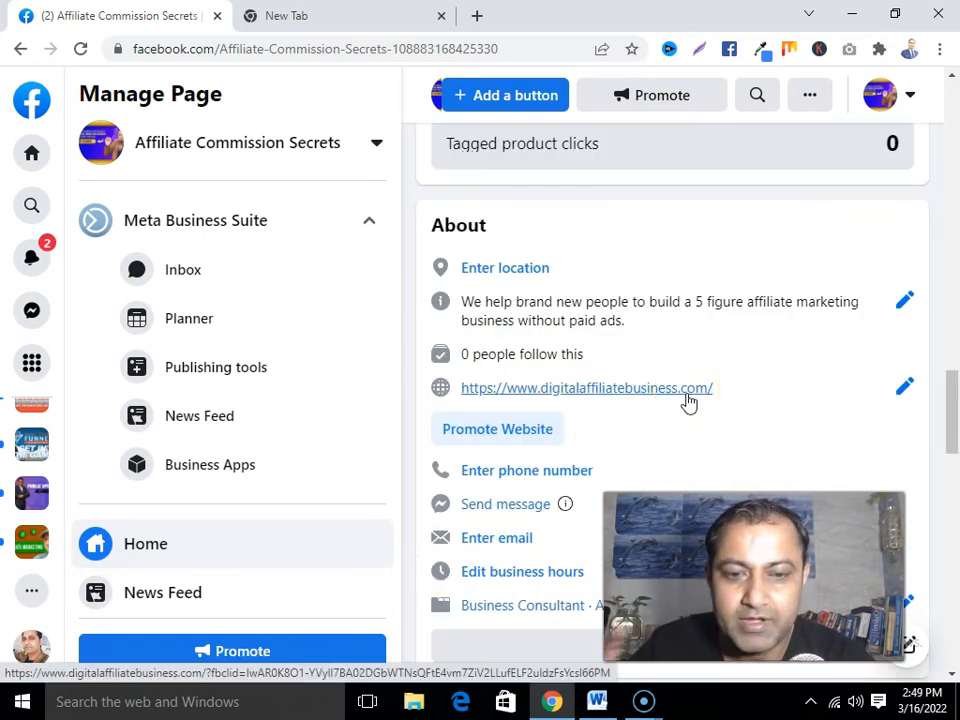
pyautogui.scroll(-1, 688, 400)
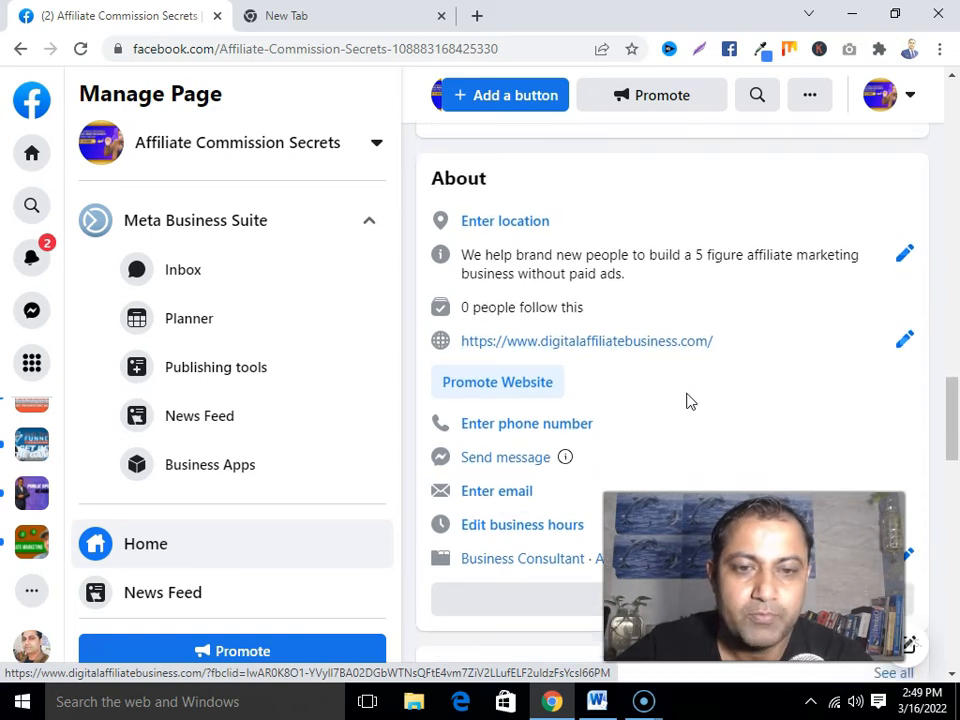
pyautogui.scroll(-1, 705, 398)
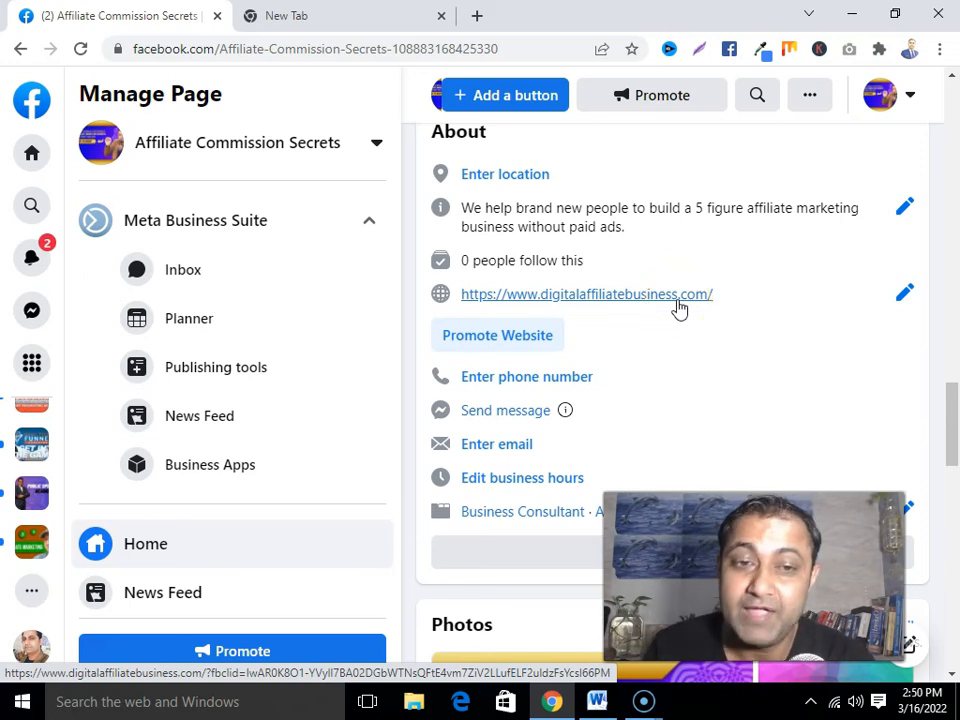
pyautogui.scroll(-3, 679, 309)
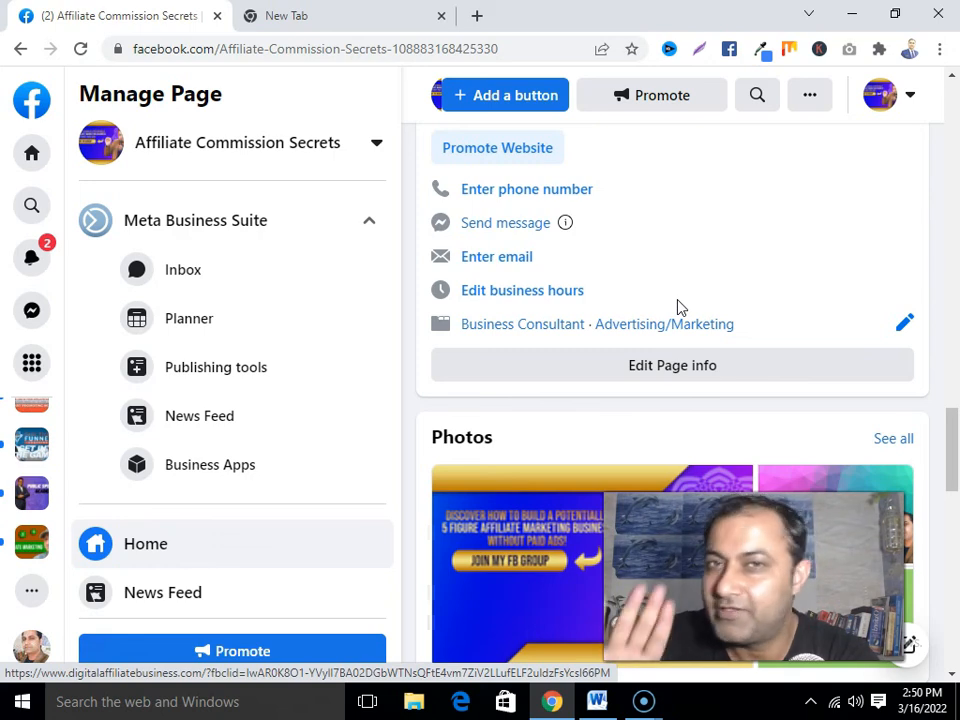
pyautogui.scroll(2, 678, 307)
pyautogui.scroll(8, 678, 307)
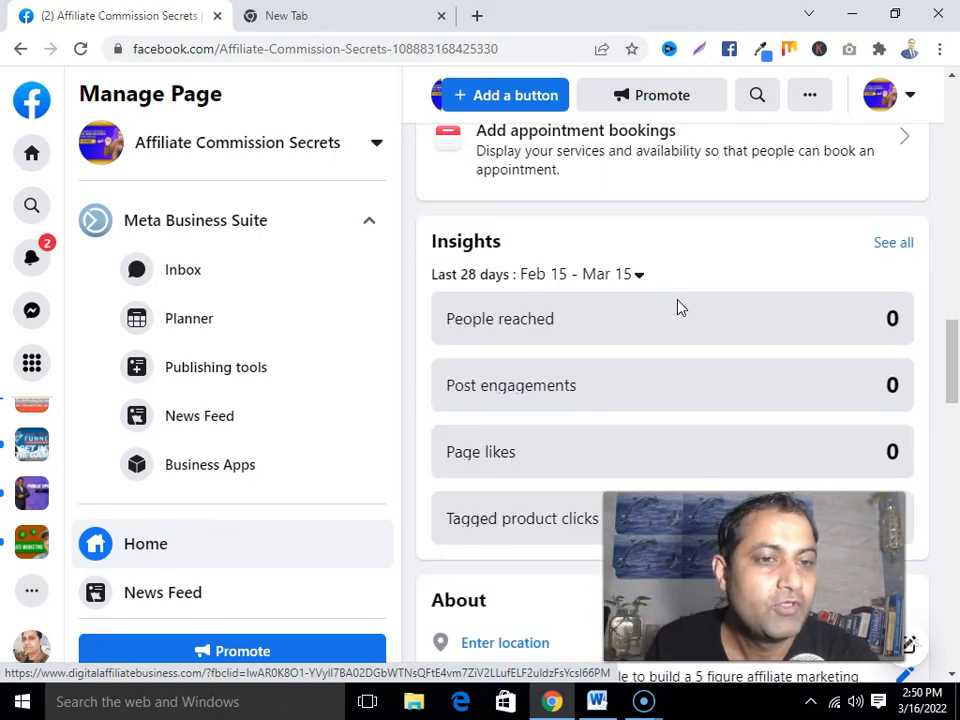
pyautogui.scroll(4, 678, 307)
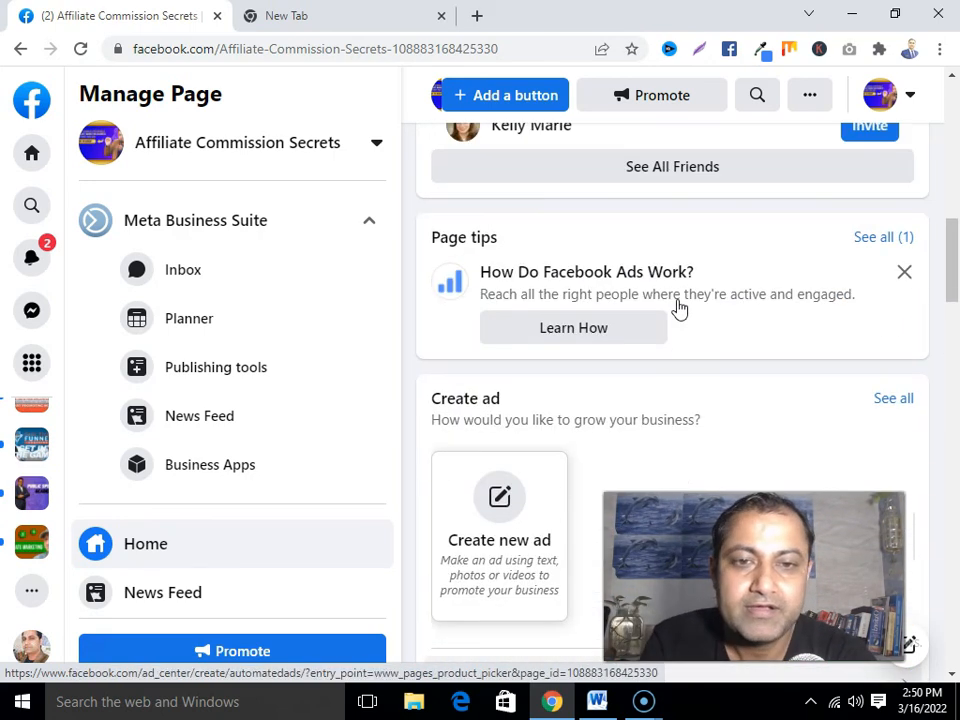
pyautogui.scroll(4, 677, 309)
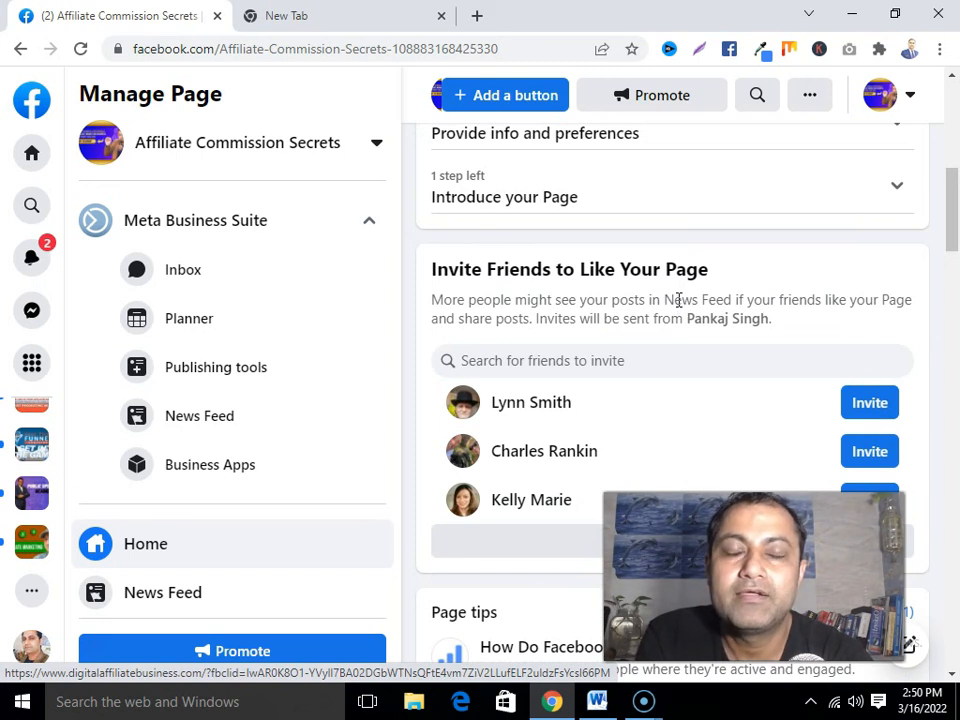